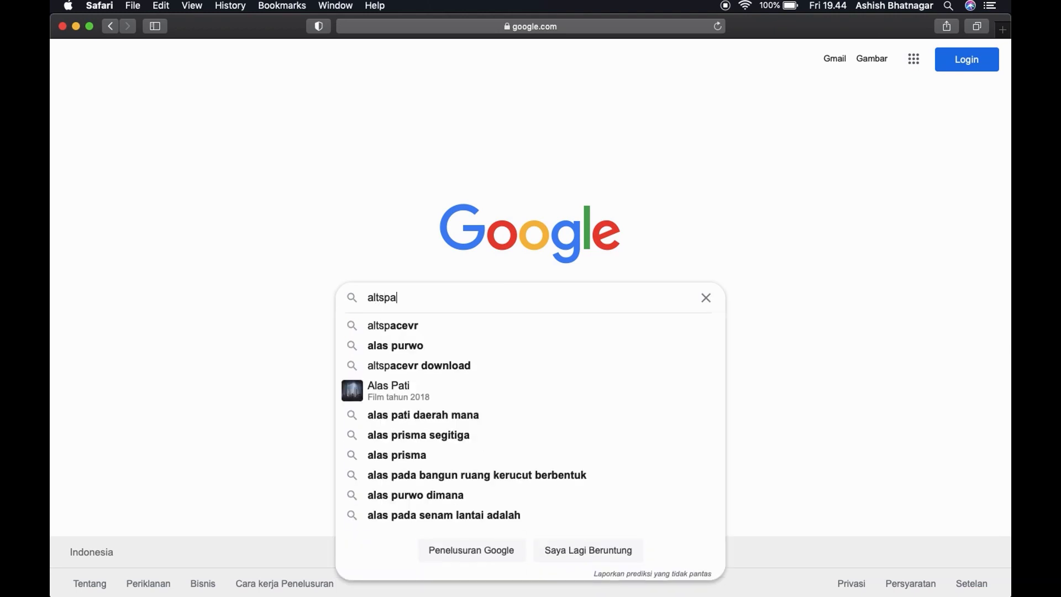
# - Search Google for "altspace vr mac"
pyautogui.write('a')
pyautogui.write('ce')
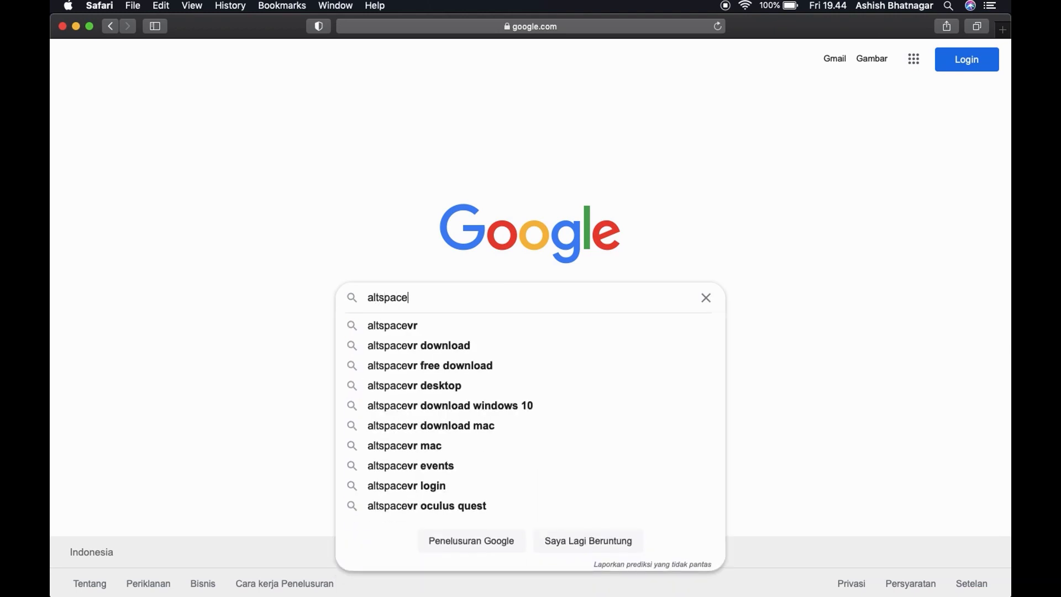
pyautogui.write(' vr mac')
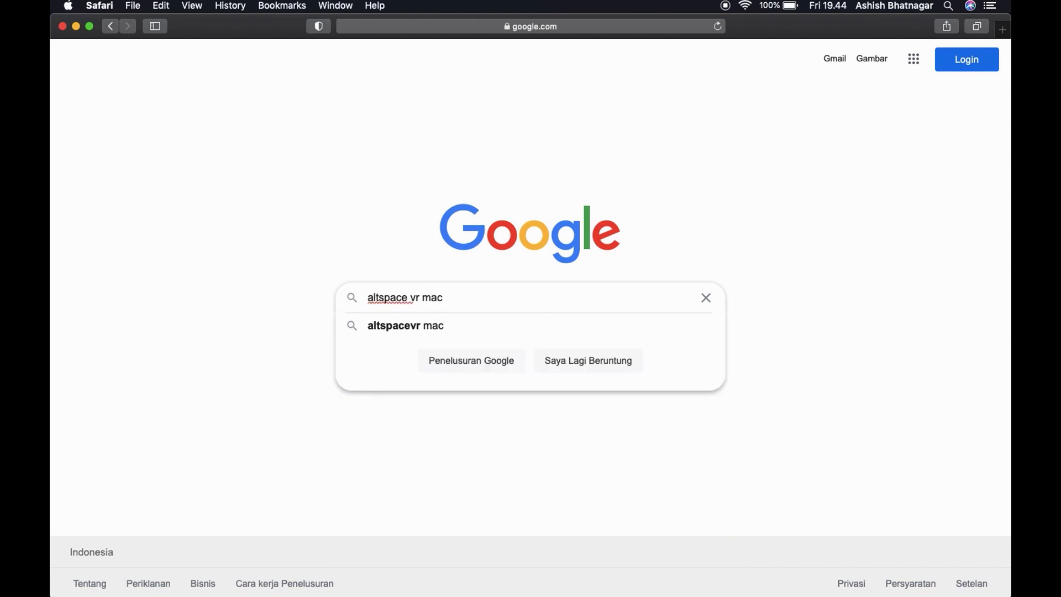
pyautogui.press('Return')
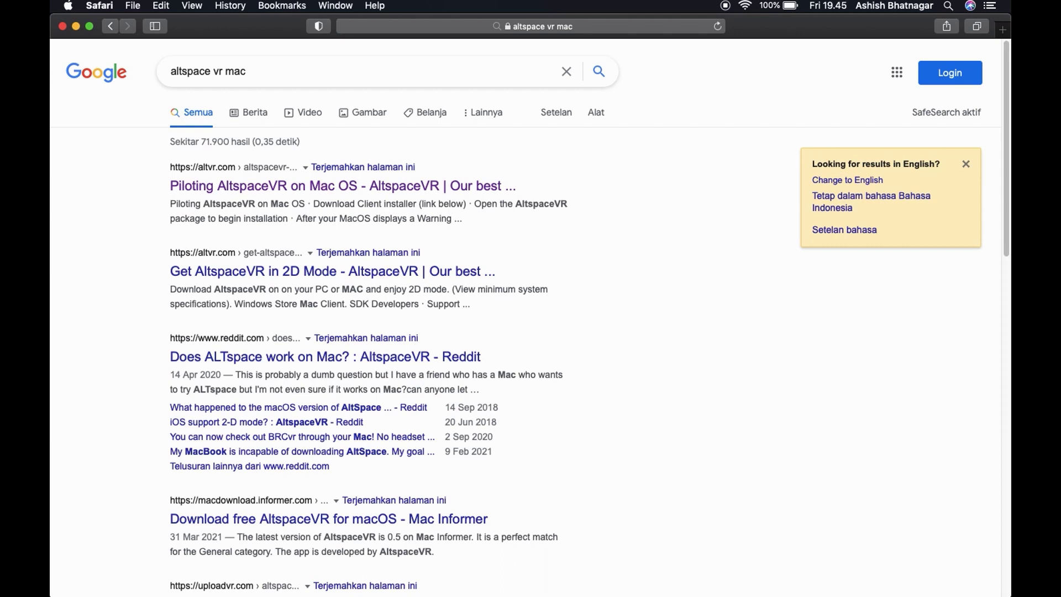
# - Open the "Piloting AltspaceVR on Mac OS" result and scroll to the Mac OS client install steps
pyautogui.click(266, 188)
pyautogui.scroll(-3, 405, 350)
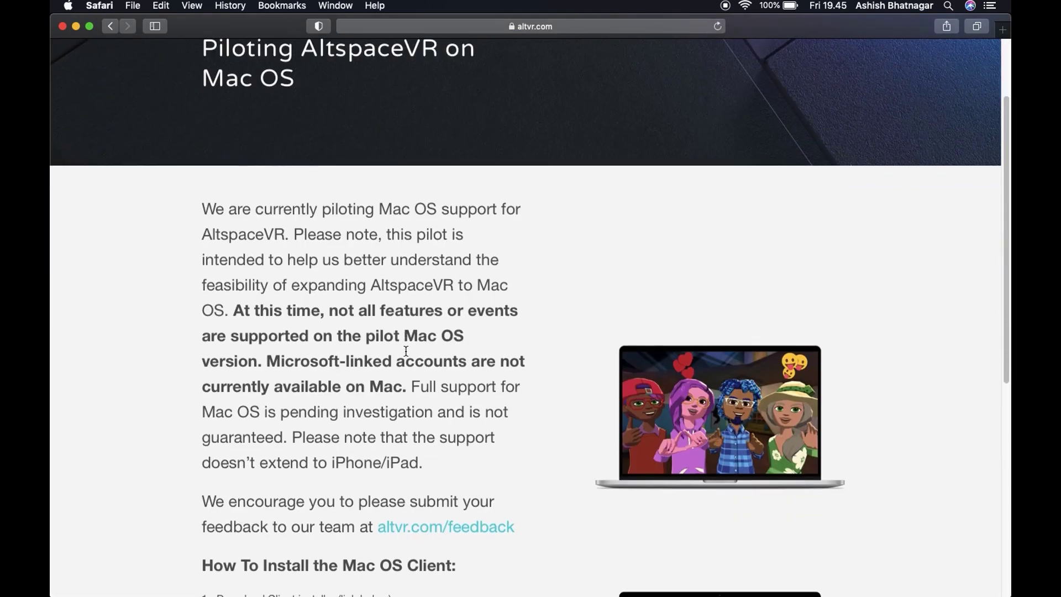
pyautogui.scroll(-1, 406, 355)
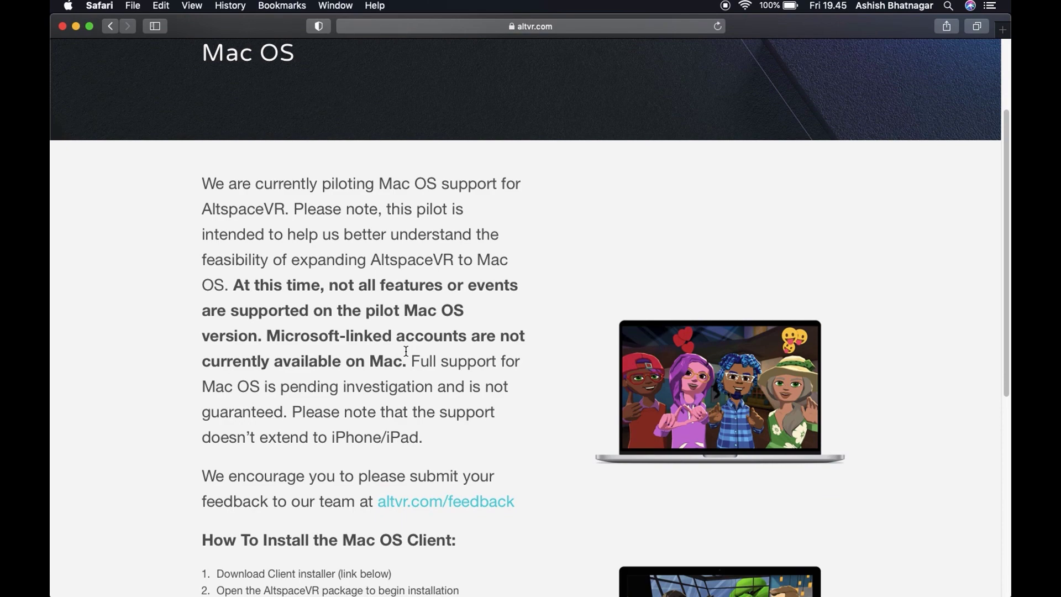
pyautogui.scroll(-10, 407, 354)
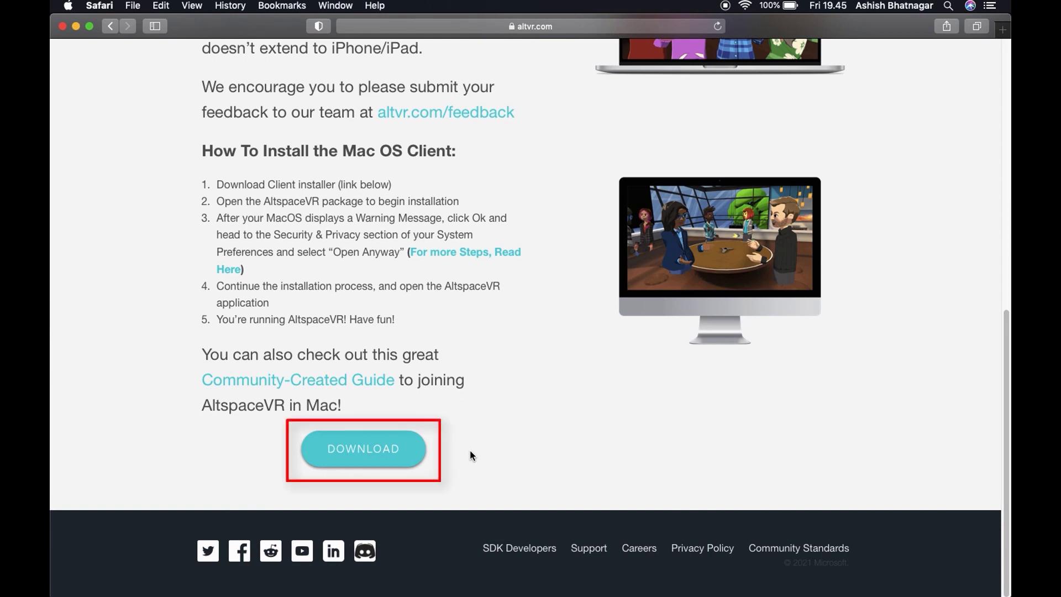
# - Download AltspaceVR_4.2.13.pkg, allowing downloads from altvr.com, and show its download progress
pyautogui.click(398, 446)
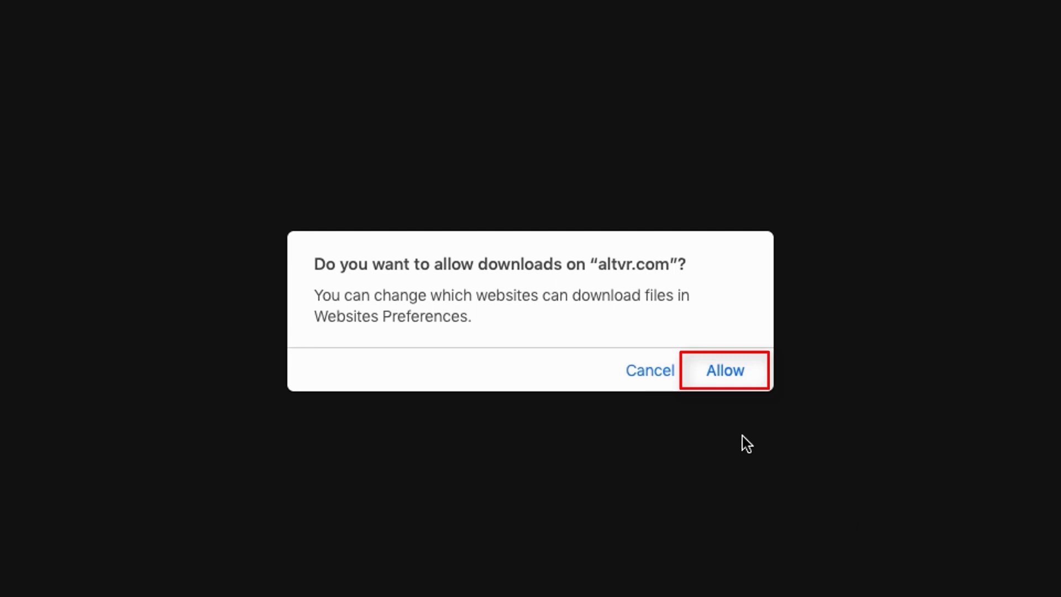
pyautogui.click(736, 379)
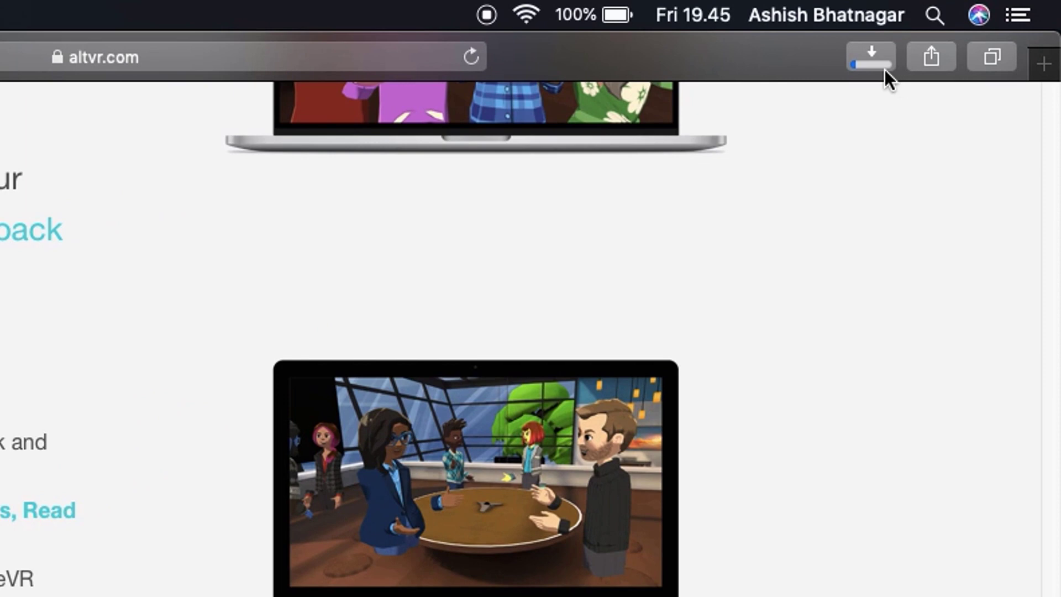
pyautogui.click(872, 57)
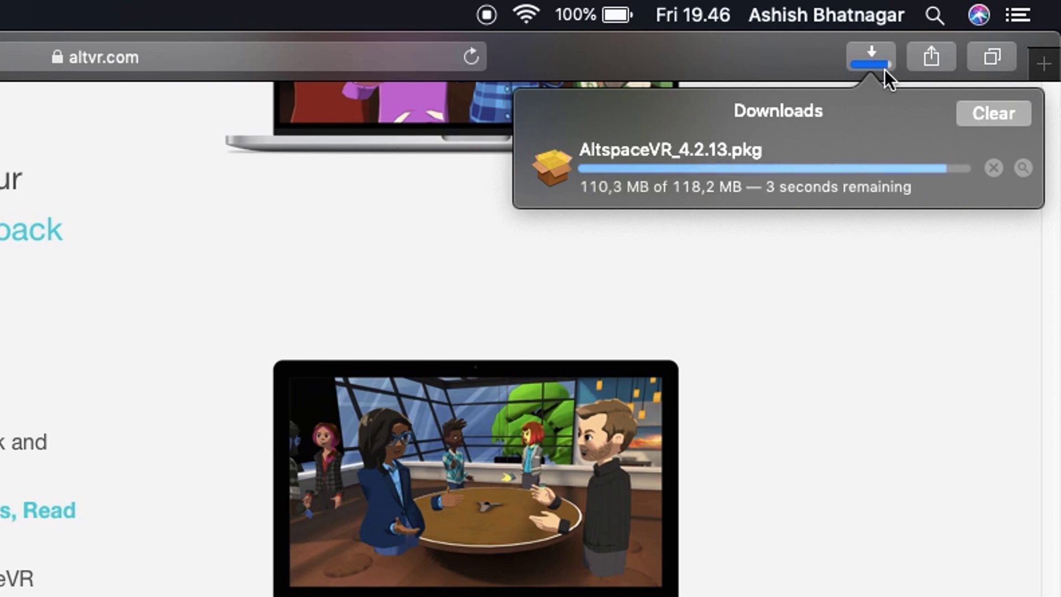
# - Open AltspaceVR_4.2.13.pkg, continue past the introduction and license text, and agree to the license
pyautogui.doubleClick(668, 165)
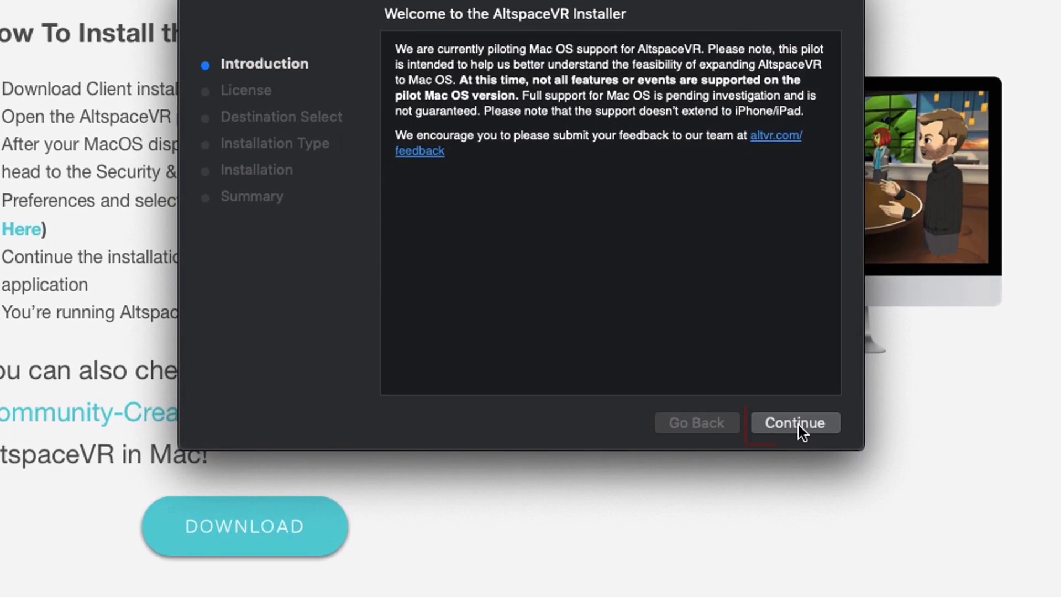
pyautogui.click(796, 423)
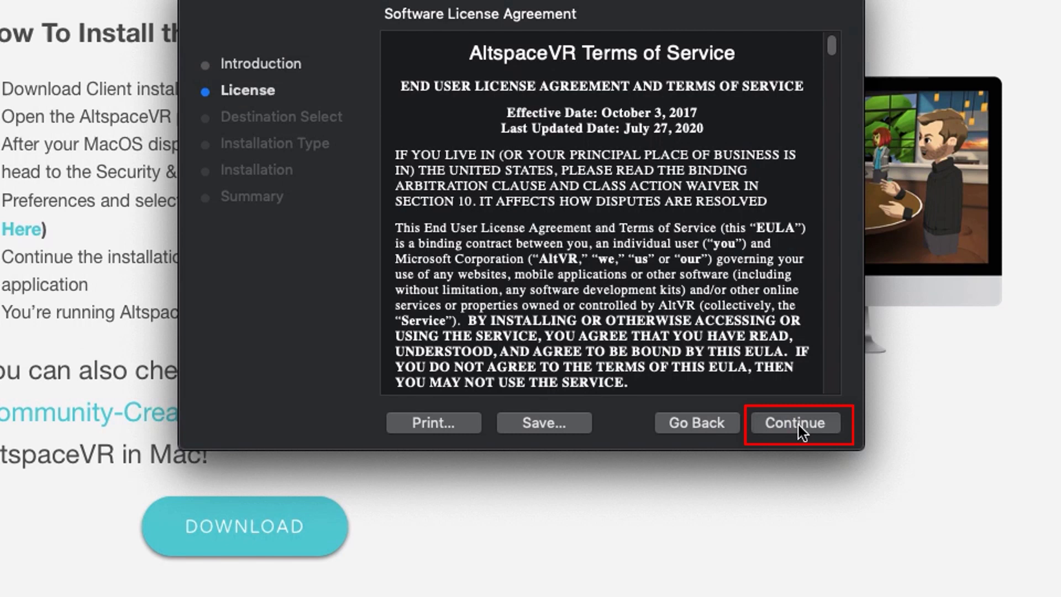
pyautogui.click(800, 430)
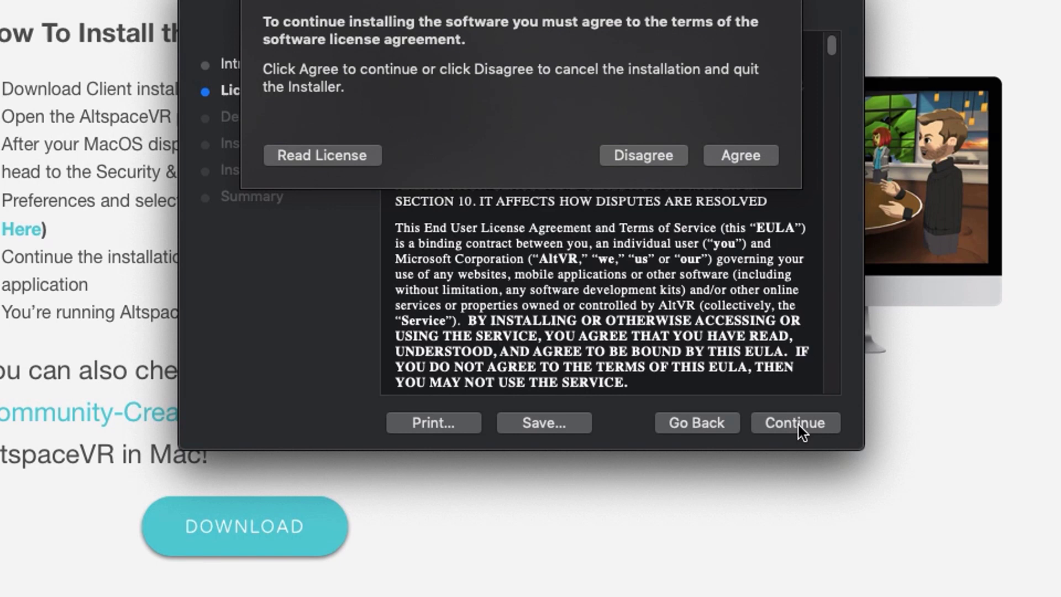
pyautogui.click(740, 156)
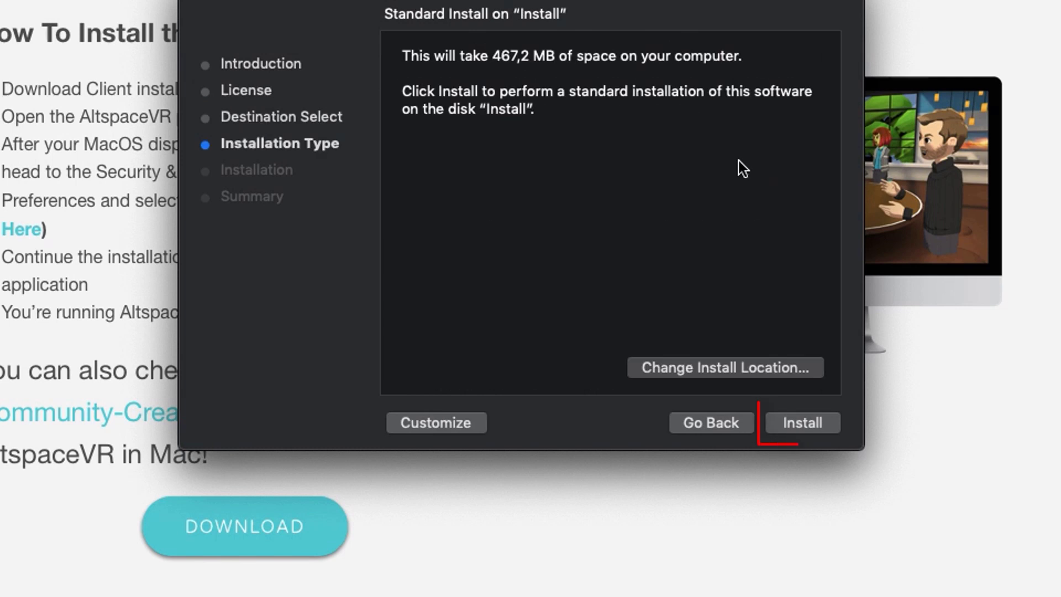
# - Run the standard AltspaceVR install, authorizing it with the account password
pyautogui.click(809, 430)
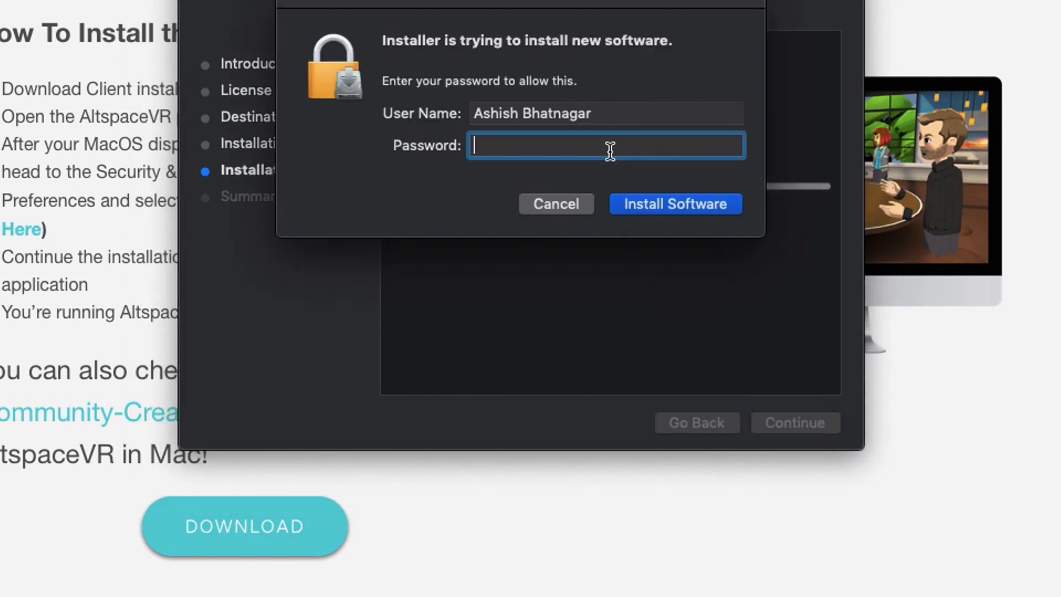
pyautogui.write('••••')
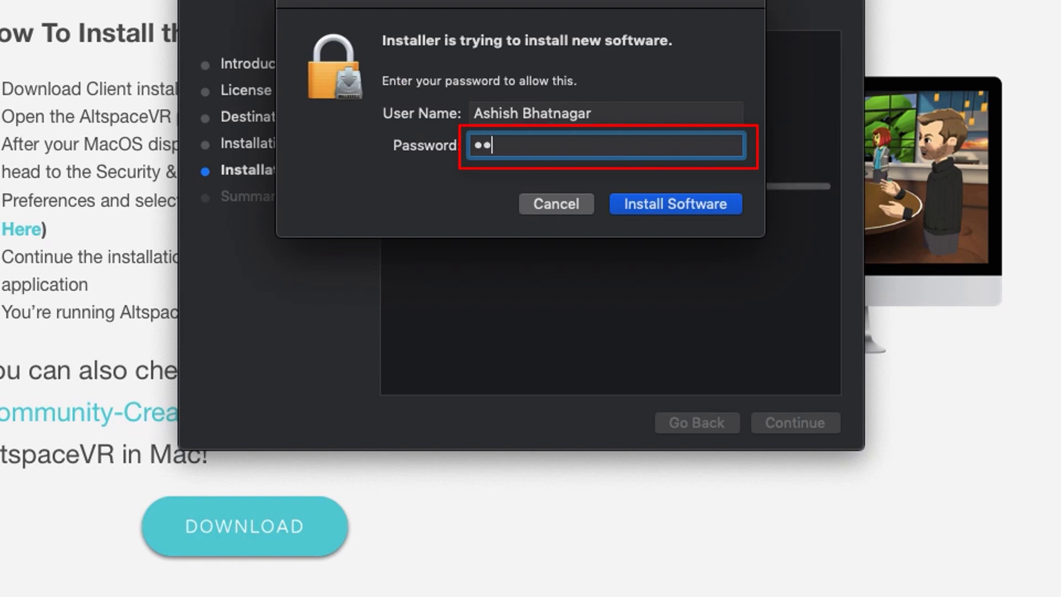
pyautogui.write('•••')
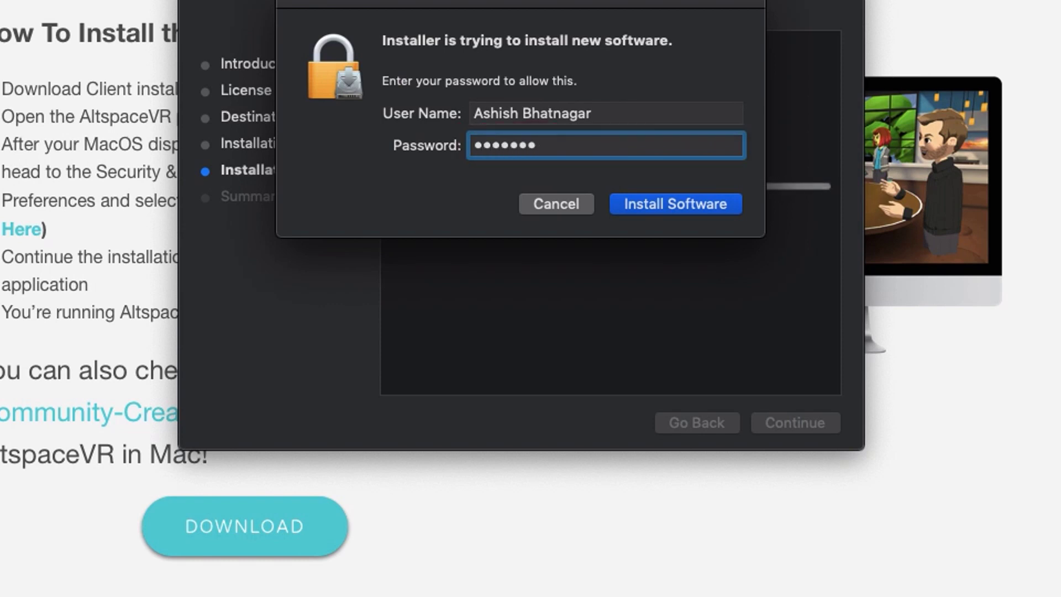
pyautogui.click(695, 209)
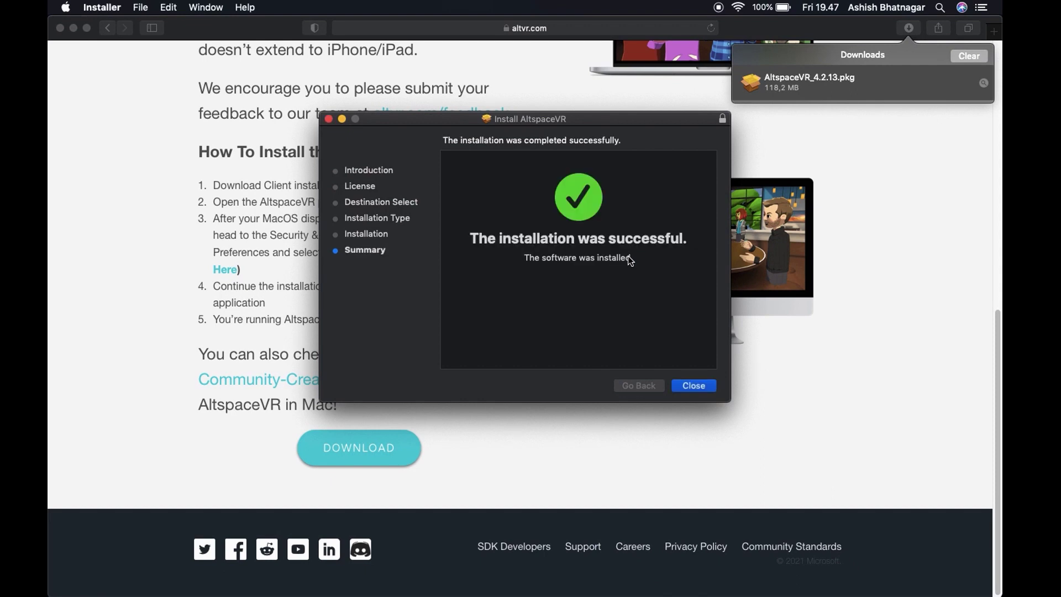
# - Close the installer, trash the .pkg, clear Safari's downloads list and quit Safari
pyautogui.click(699, 389)
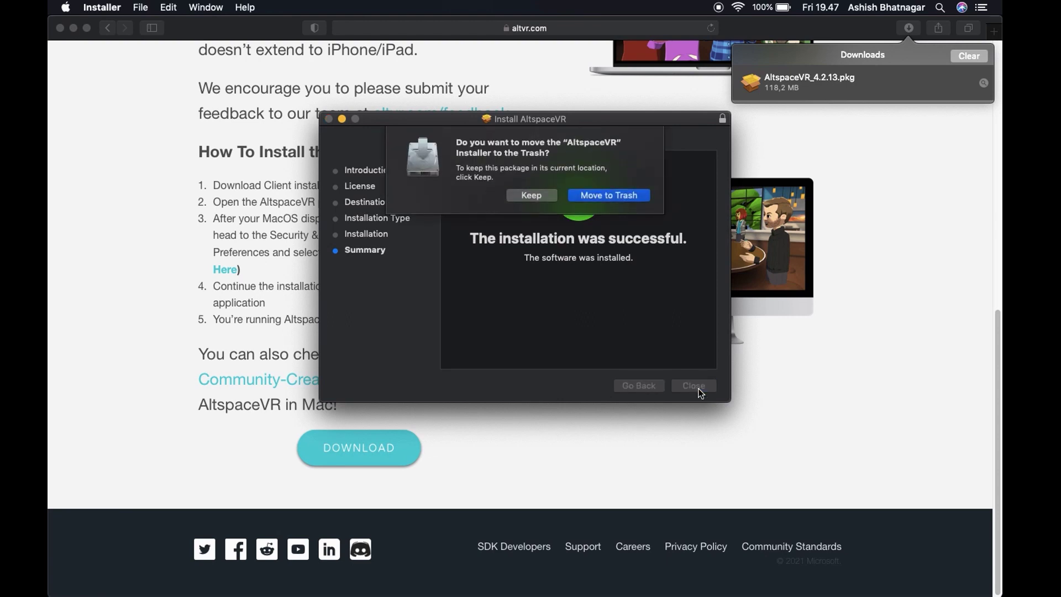
pyautogui.click(628, 203)
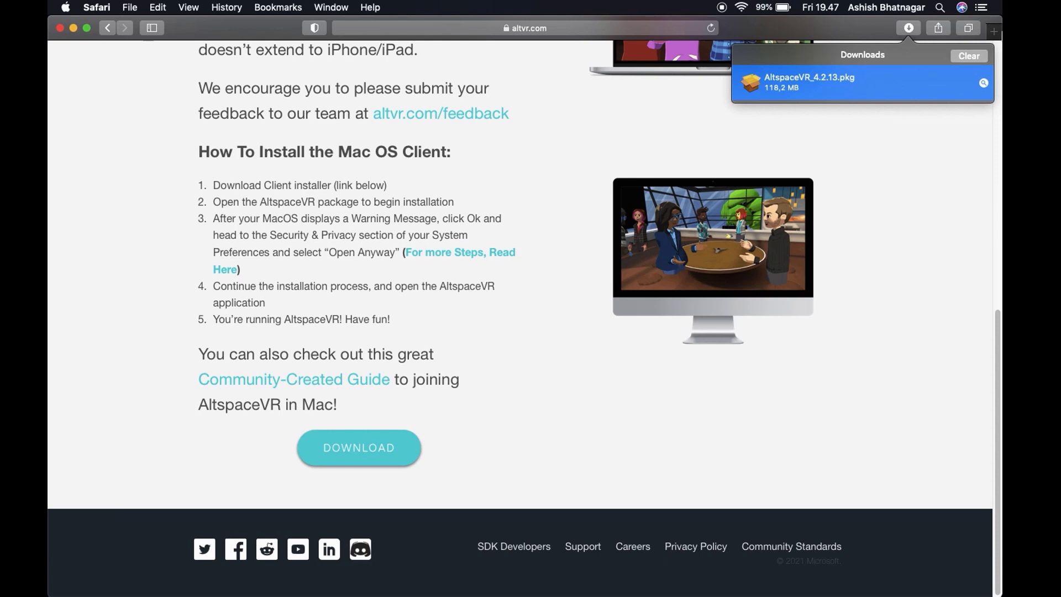
pyautogui.click(974, 57)
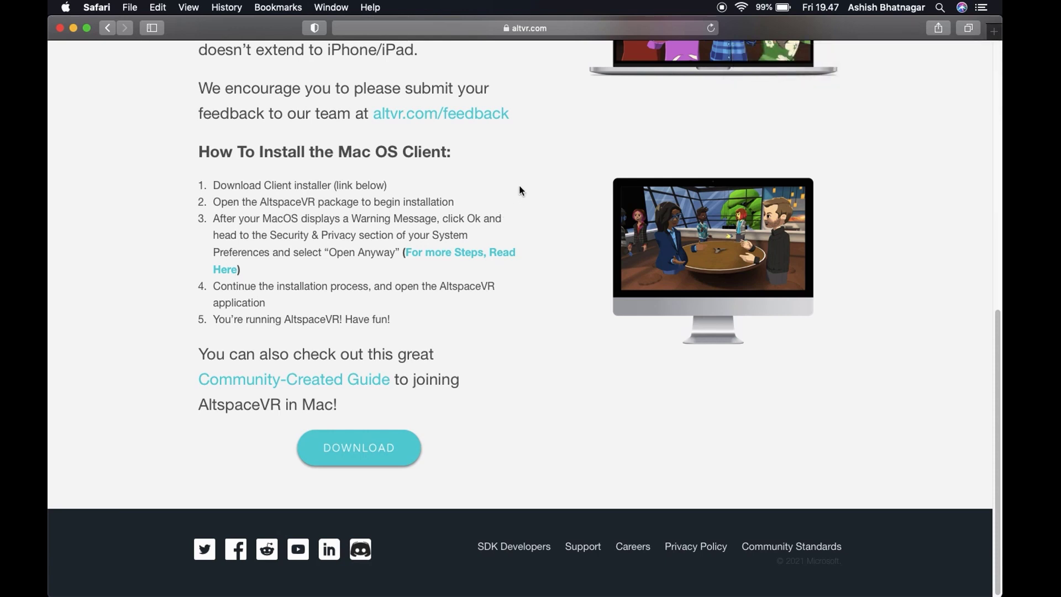
pyautogui.click(95, 13)
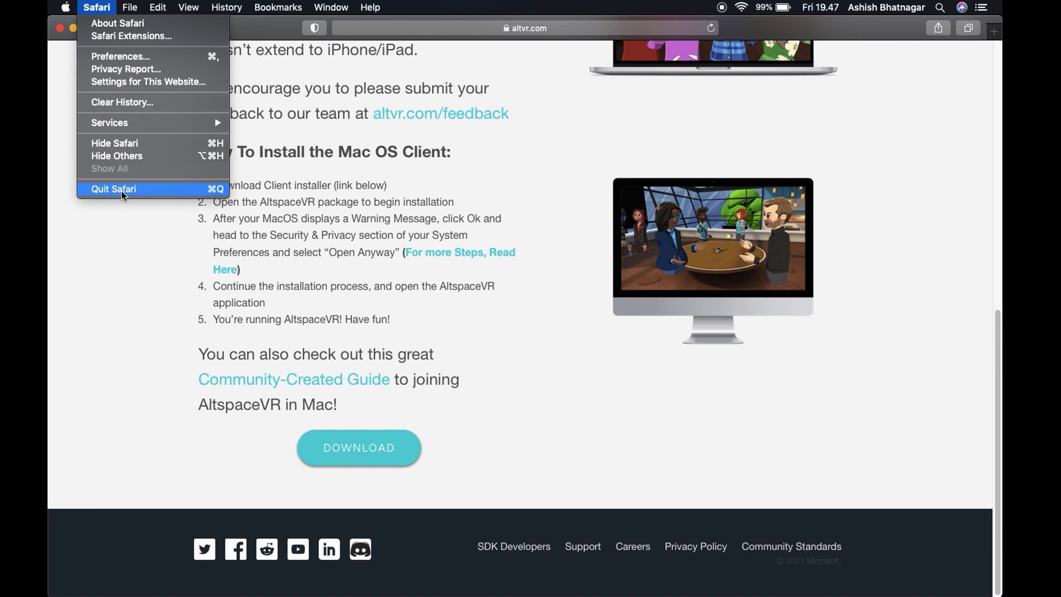
pyautogui.click(122, 191)
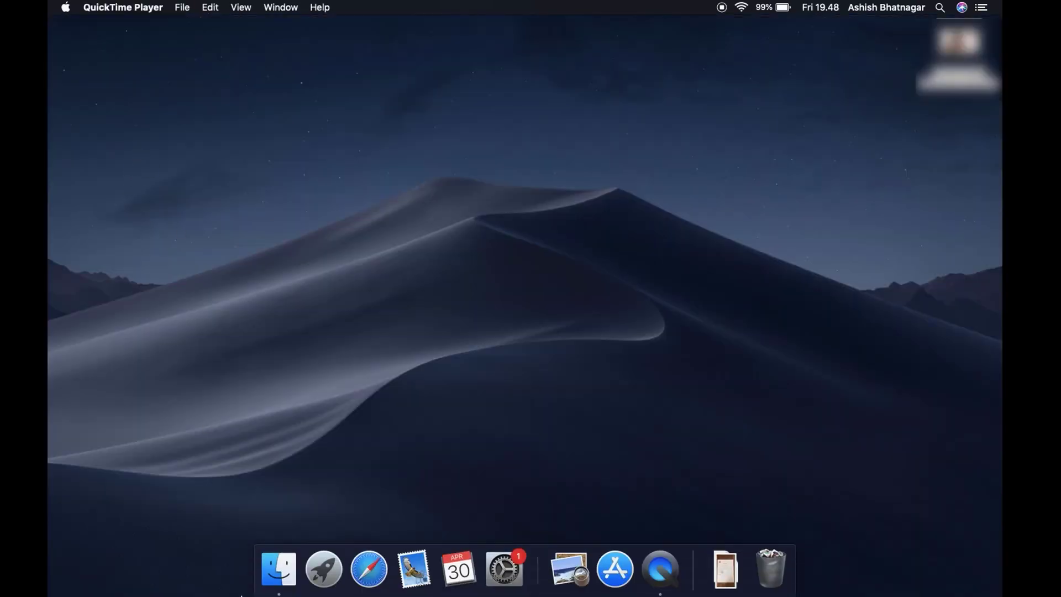
# - Launch AltspaceVR from the Launchpad app grid
pyautogui.click(332, 582)
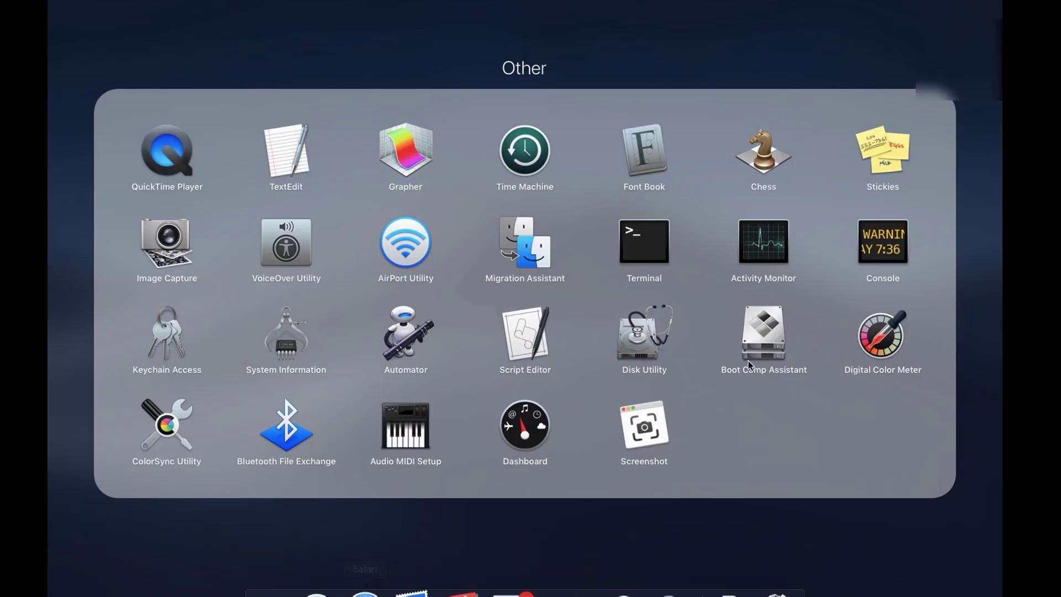
pyautogui.click(643, 549)
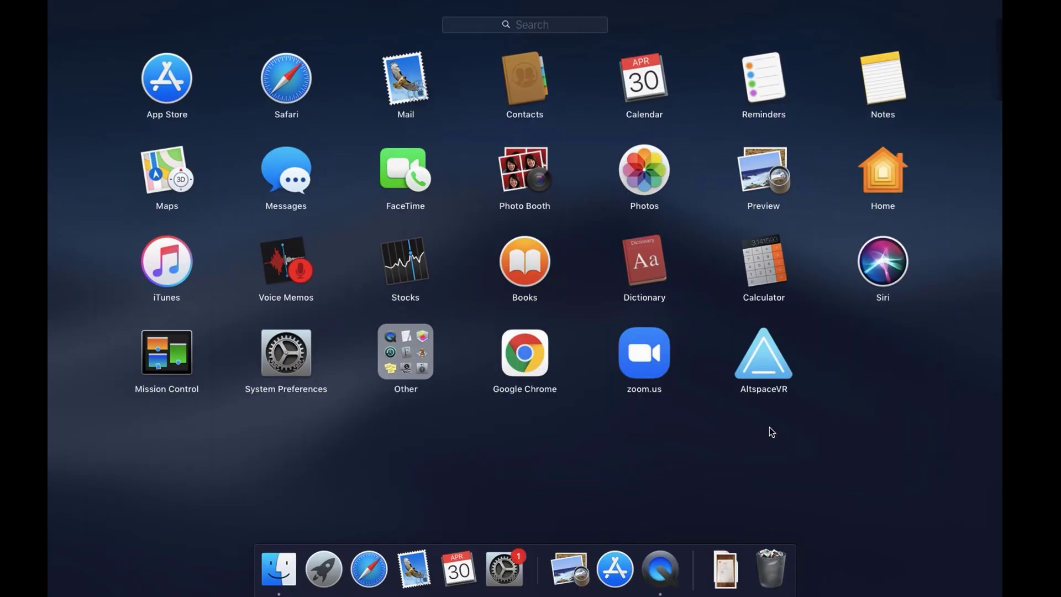
pyautogui.click(762, 374)
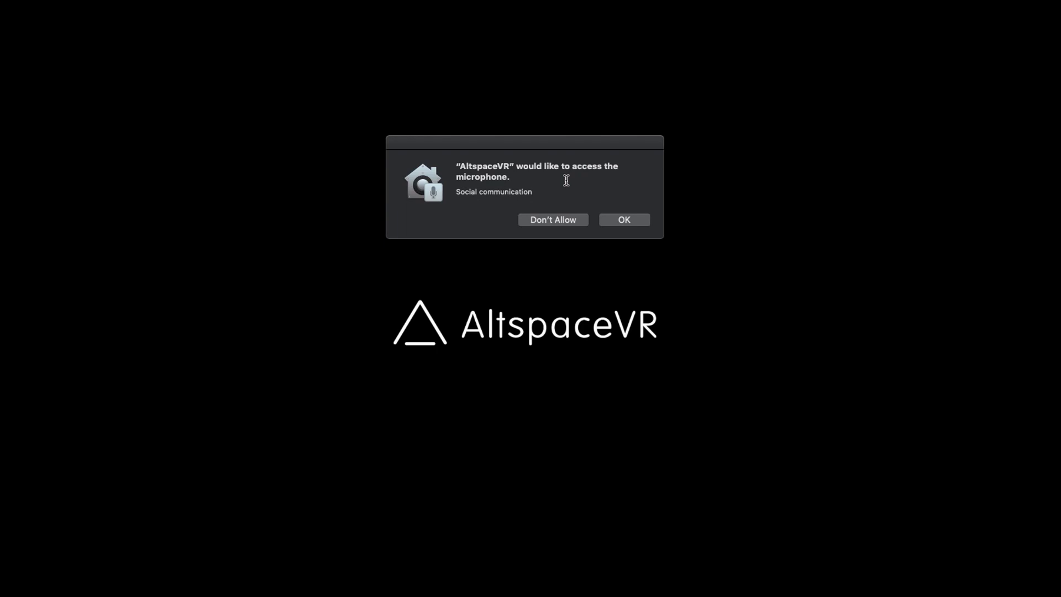
# - Allow AltspaceVR microphone access, accept the Terms of Service and allow diagnostic data
pyautogui.click(628, 221)
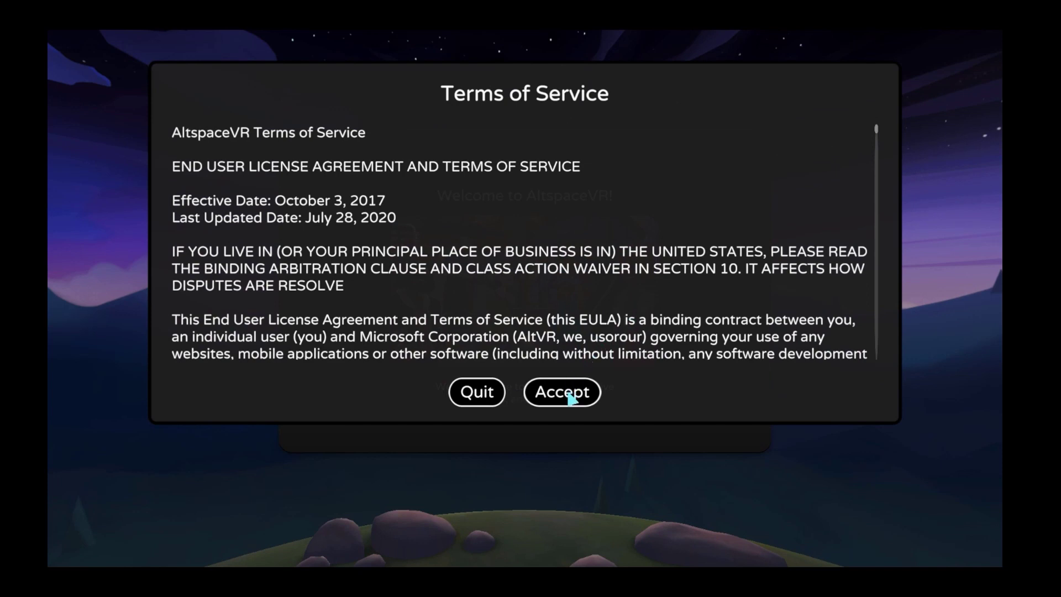
pyautogui.click(571, 399)
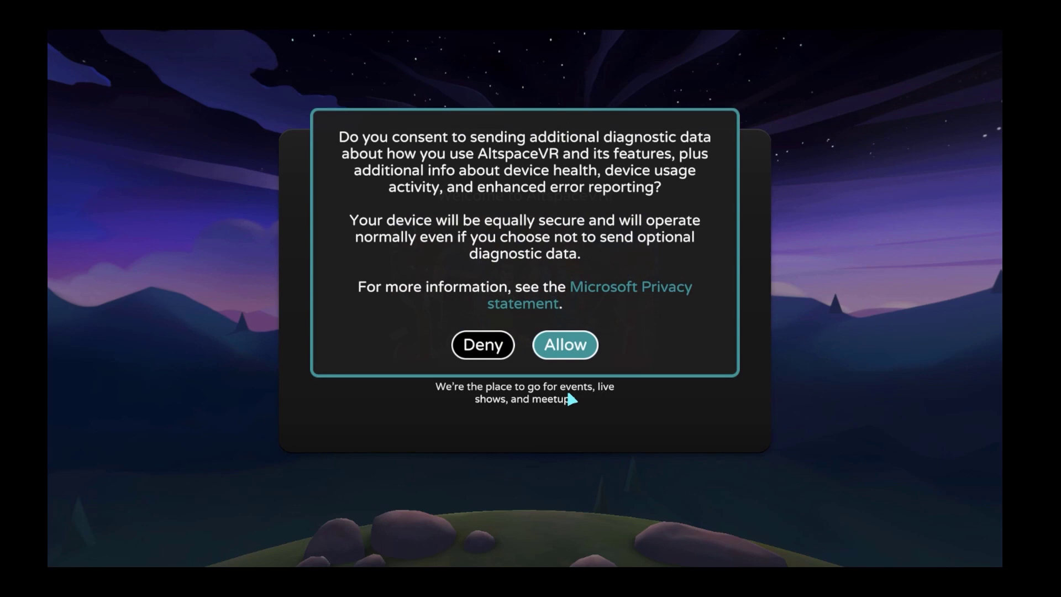
pyautogui.click(568, 348)
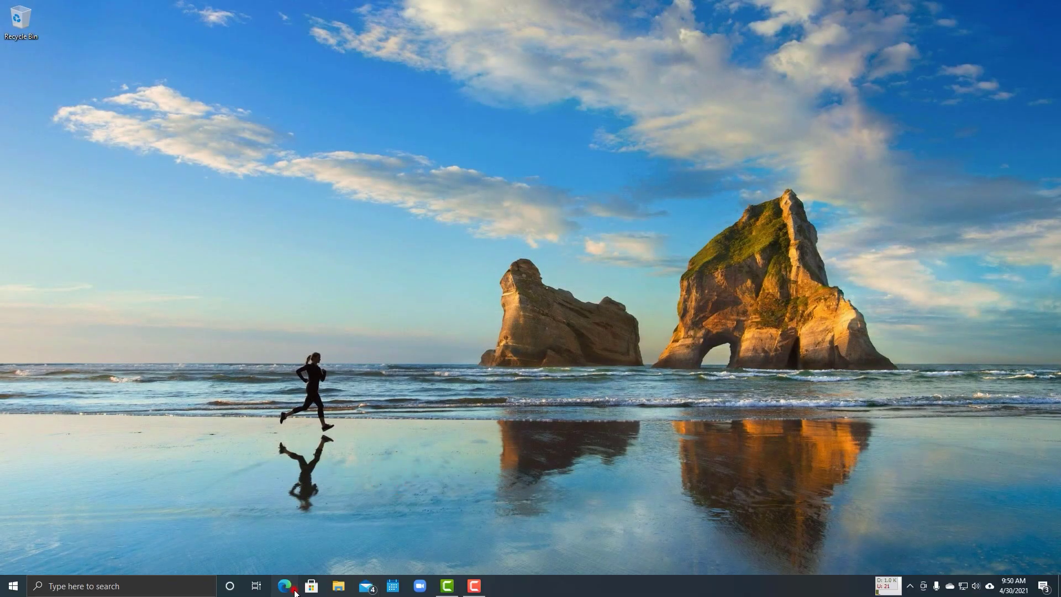
# - Open Microsoft Edge and go to google.com
pyautogui.click(287, 585)
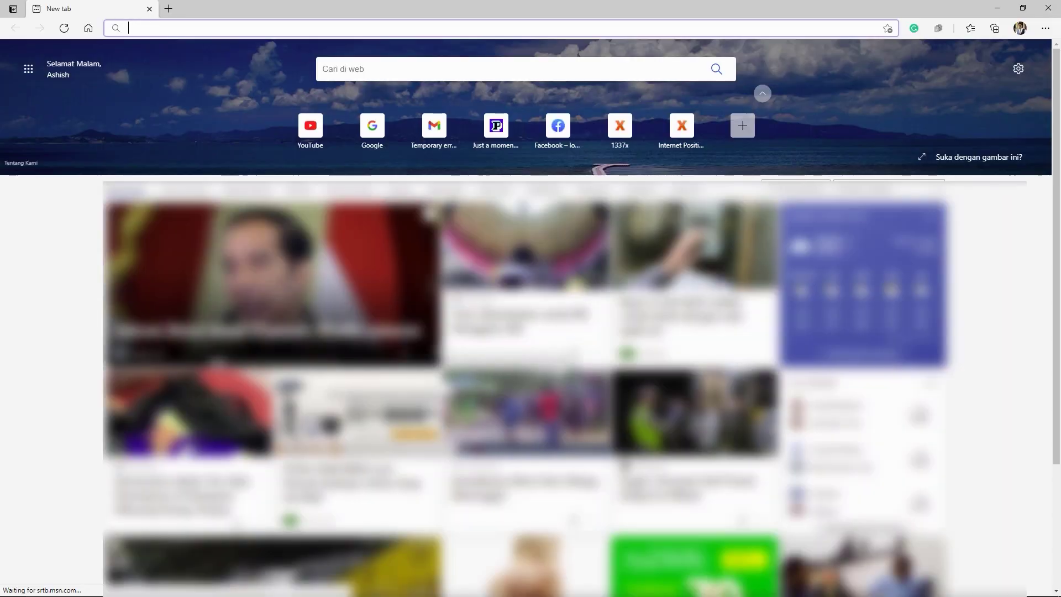
pyautogui.click(410, 29)
pyautogui.write('goog')
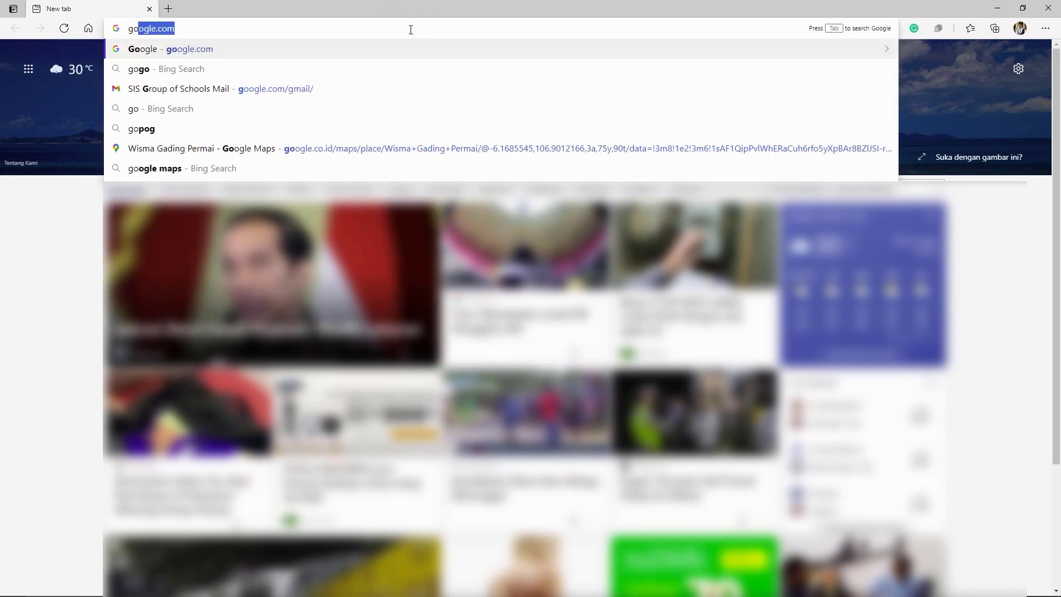
pyautogui.write('le.com')
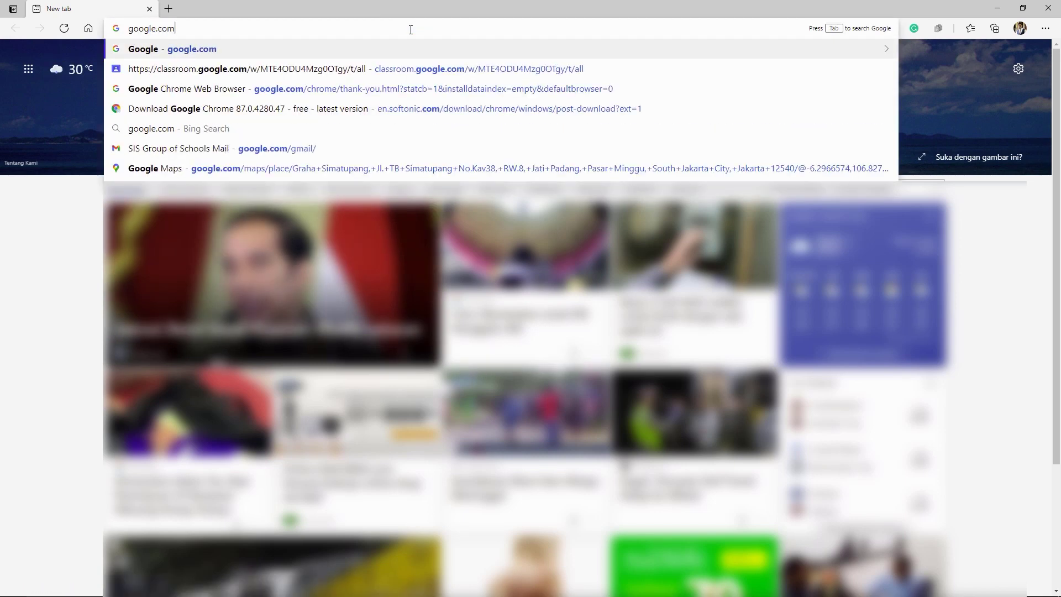
pyautogui.press('Return')
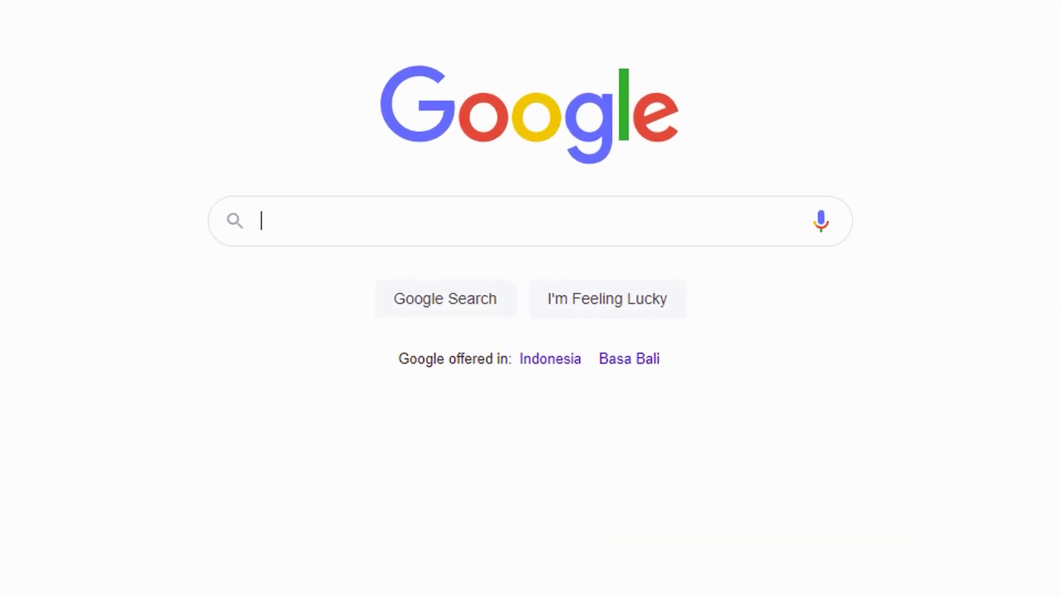
# - Search Google for "altspace vr" and open the official altvr.com site
pyautogui.write('alt')
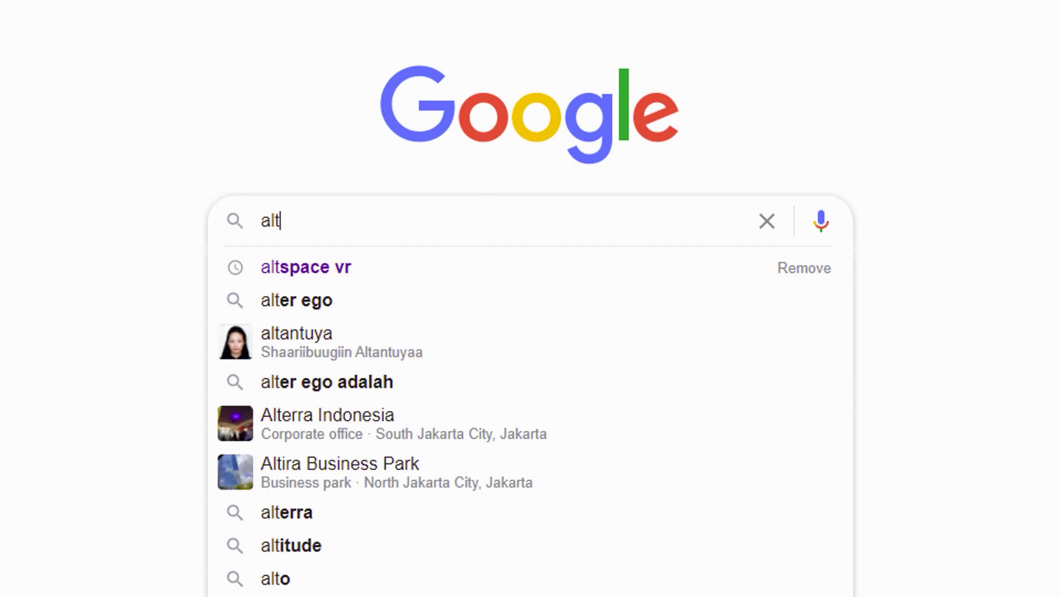
pyautogui.write('space')
pyautogui.write('vr')
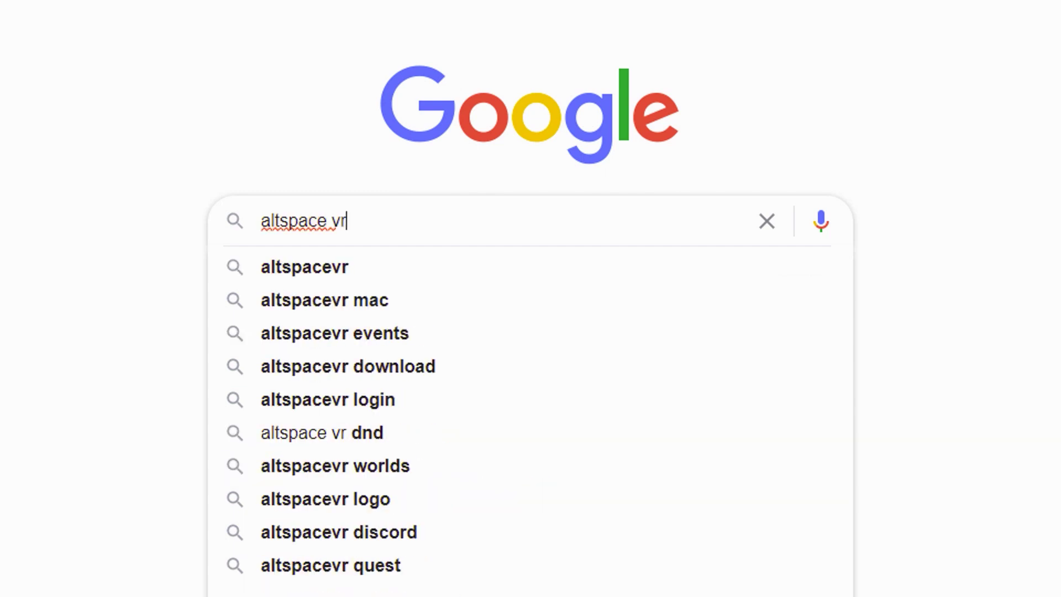
pyautogui.press('Return')
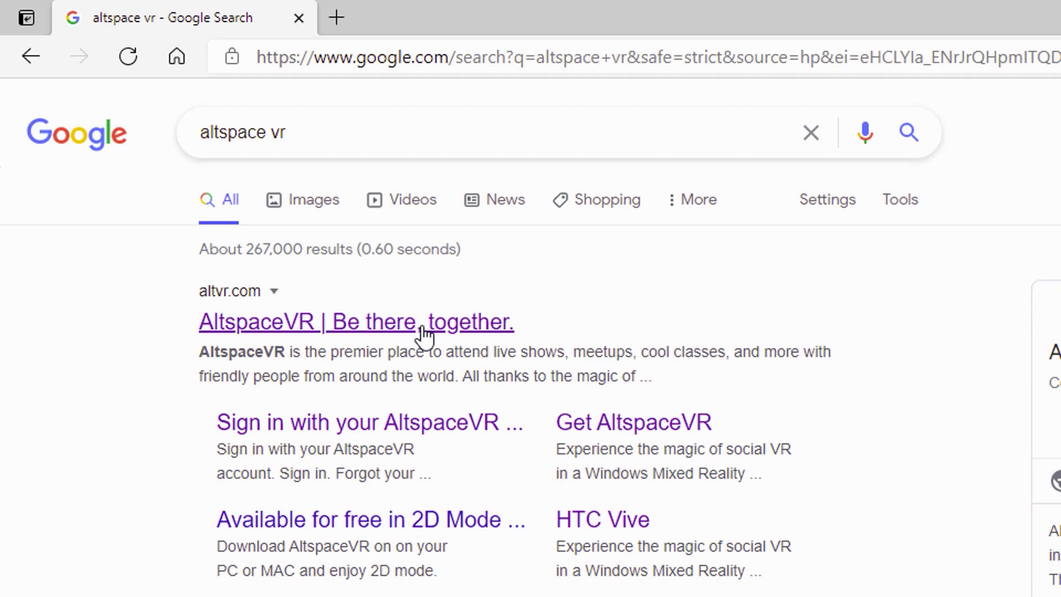
pyautogui.click(423, 330)
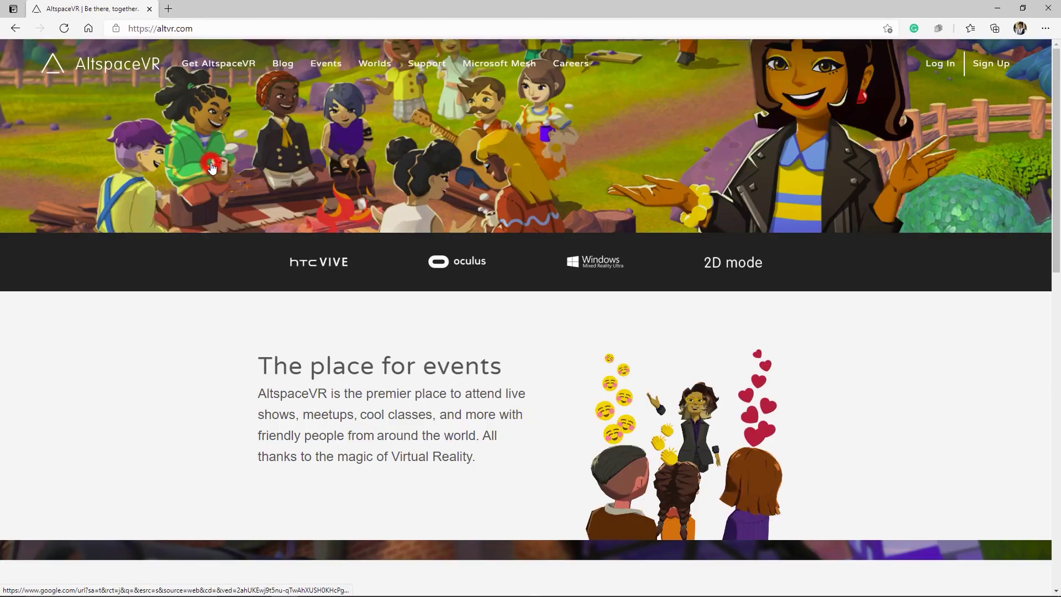
pyautogui.click(213, 165)
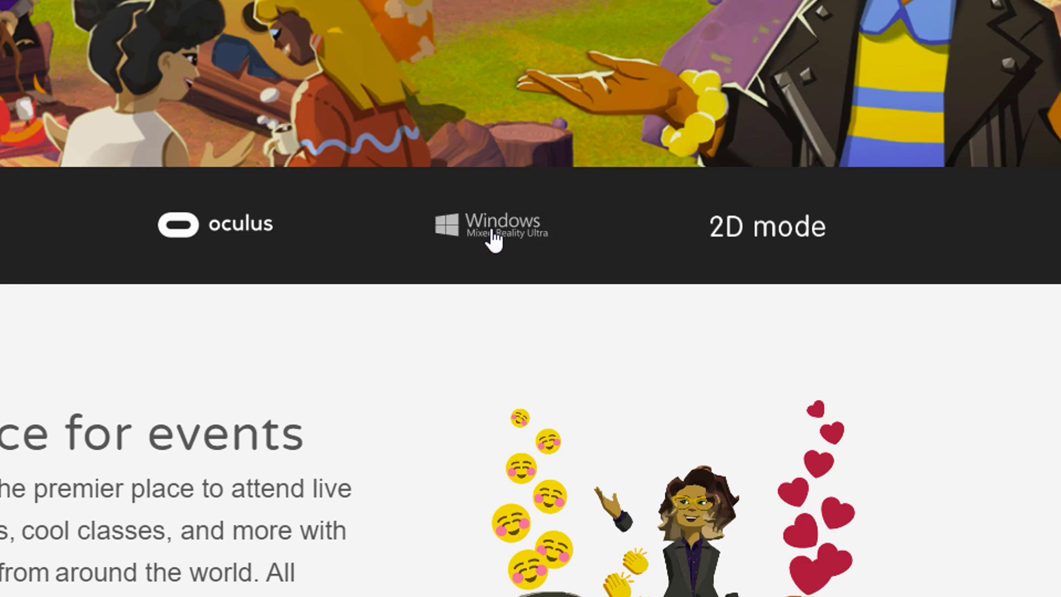
# - Open the Windows Mixed Reality version, go to the Microsoft Store listing and choose Get
pyautogui.click(494, 238)
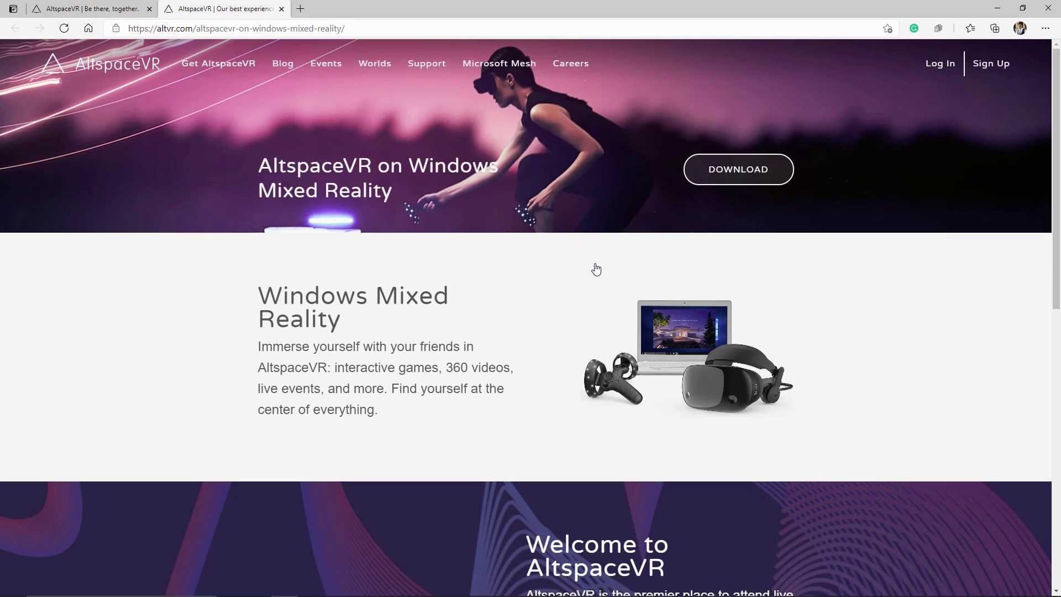
pyautogui.click(738, 176)
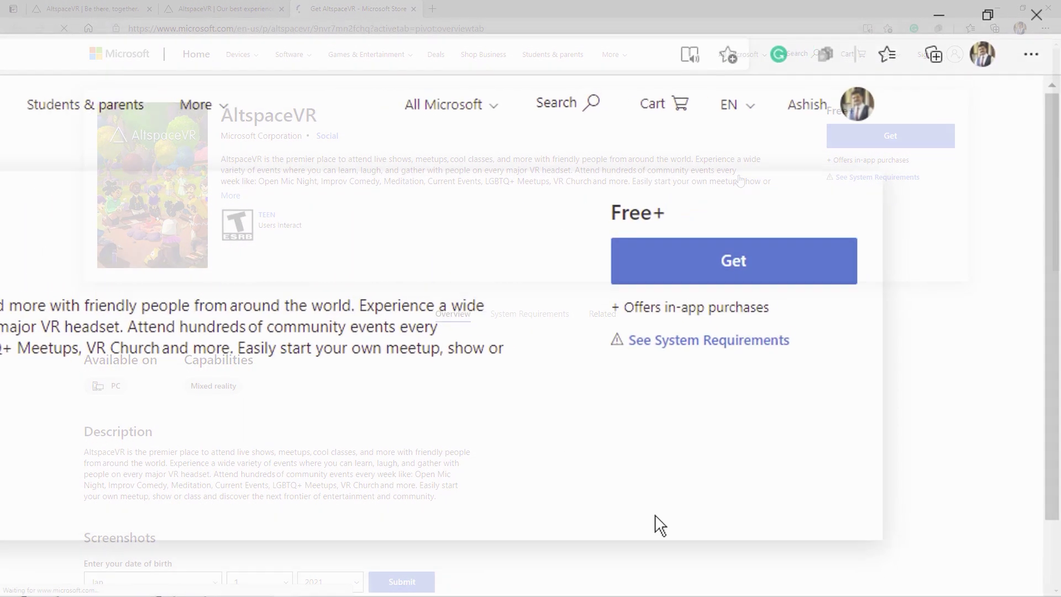
pyautogui.click(747, 291)
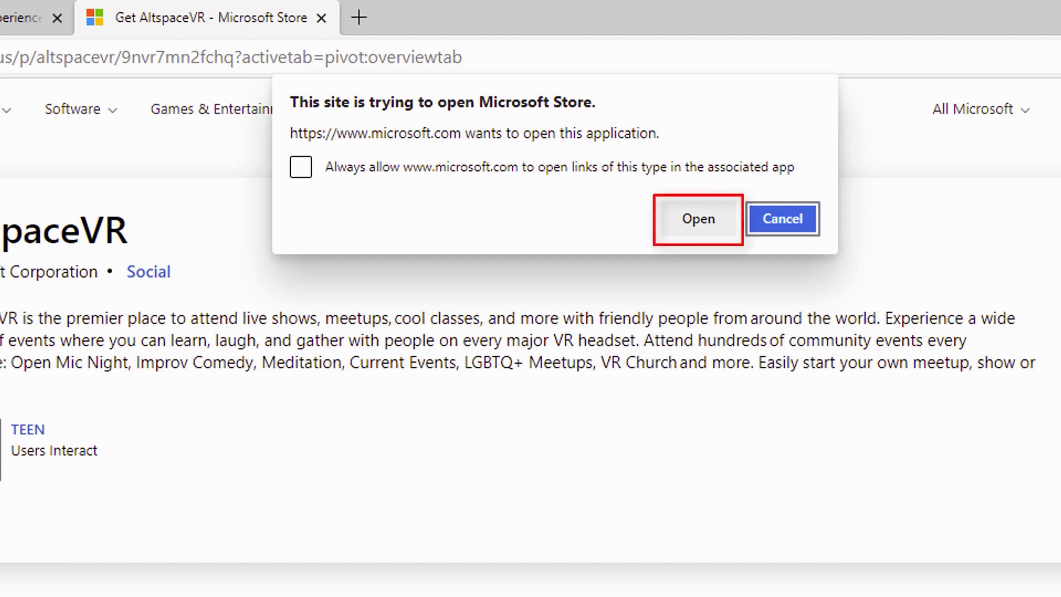
# - Install AltspaceVR through Microsoft Store, then close both the Store and Edge
pyautogui.click(684, 227)
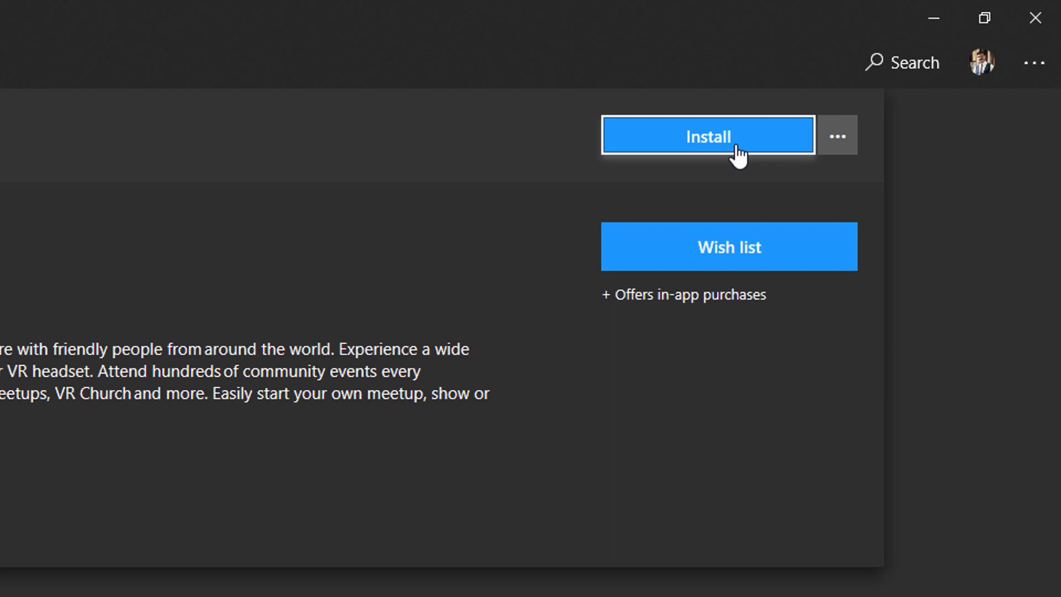
pyautogui.click(737, 147)
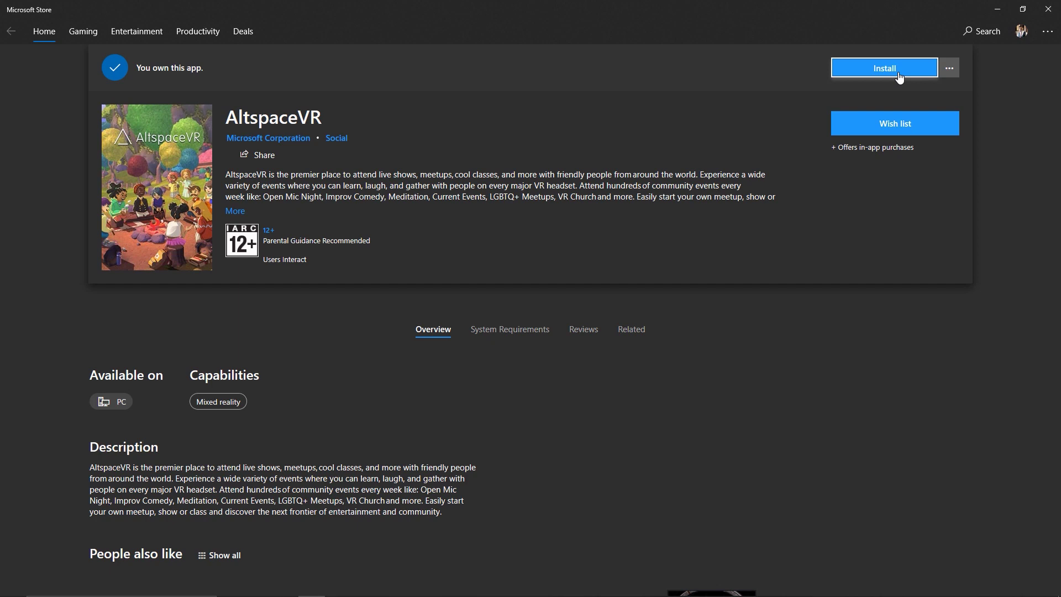
pyautogui.click(898, 77)
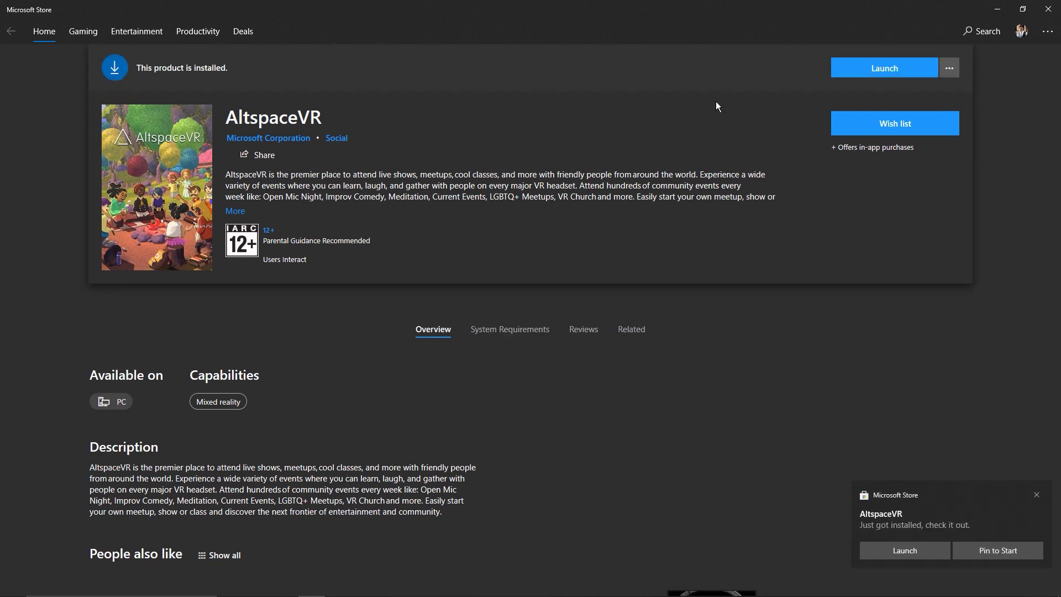
pyautogui.click(1048, 10)
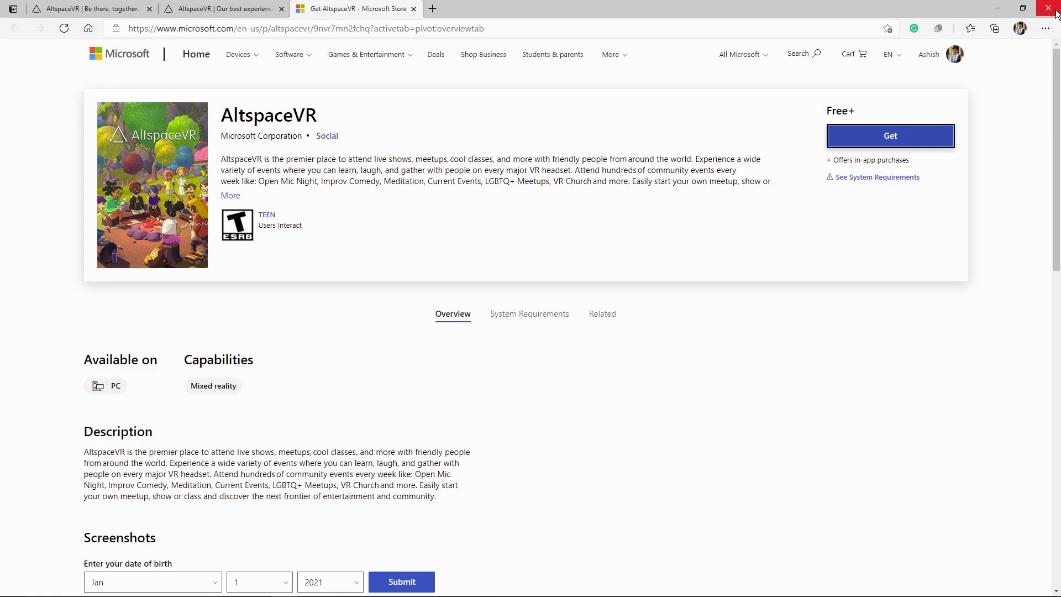
pyautogui.click(1048, 10)
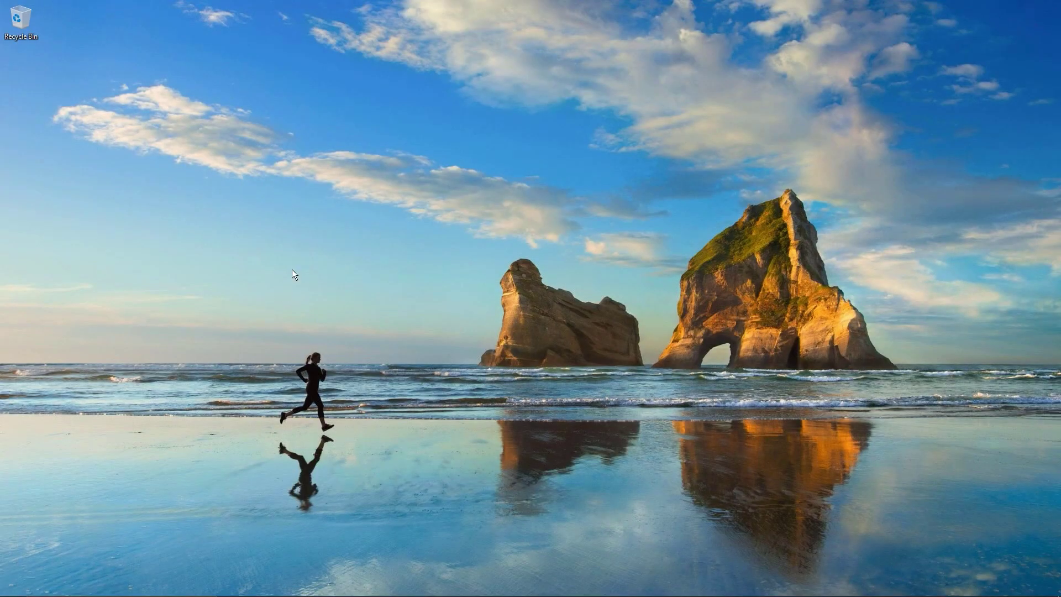
# - Launch AltspaceVR from the Start menu's Recently added list
pyautogui.moveTo(15, 591)
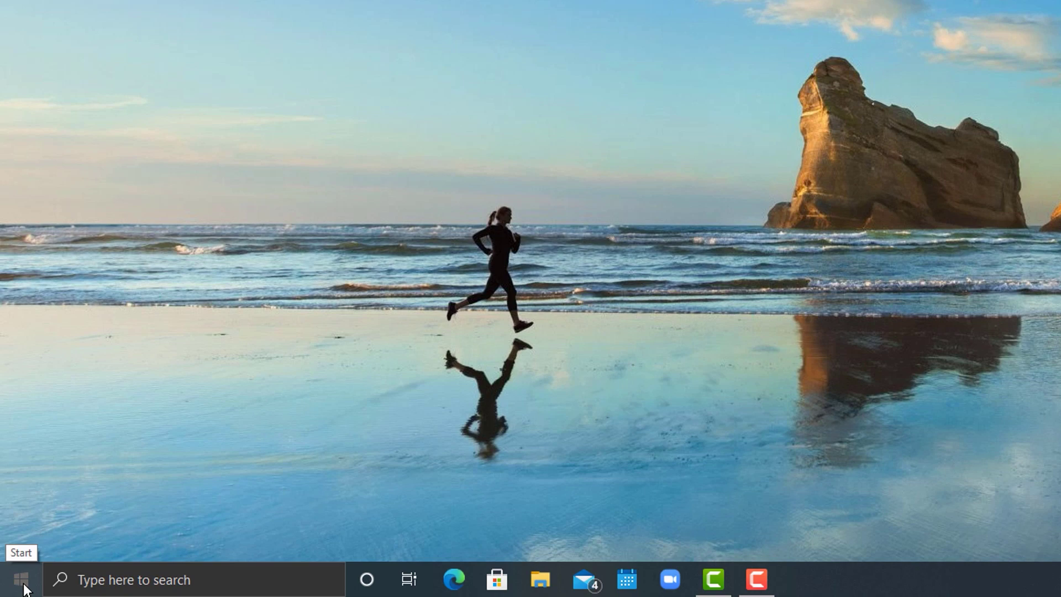
pyautogui.click(22, 580)
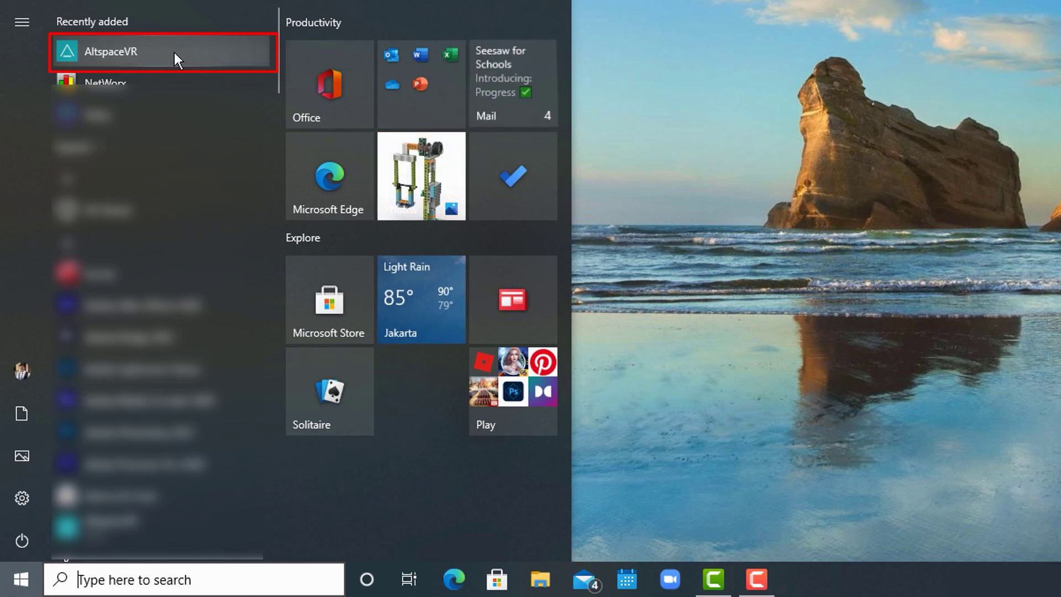
pyautogui.click(174, 51)
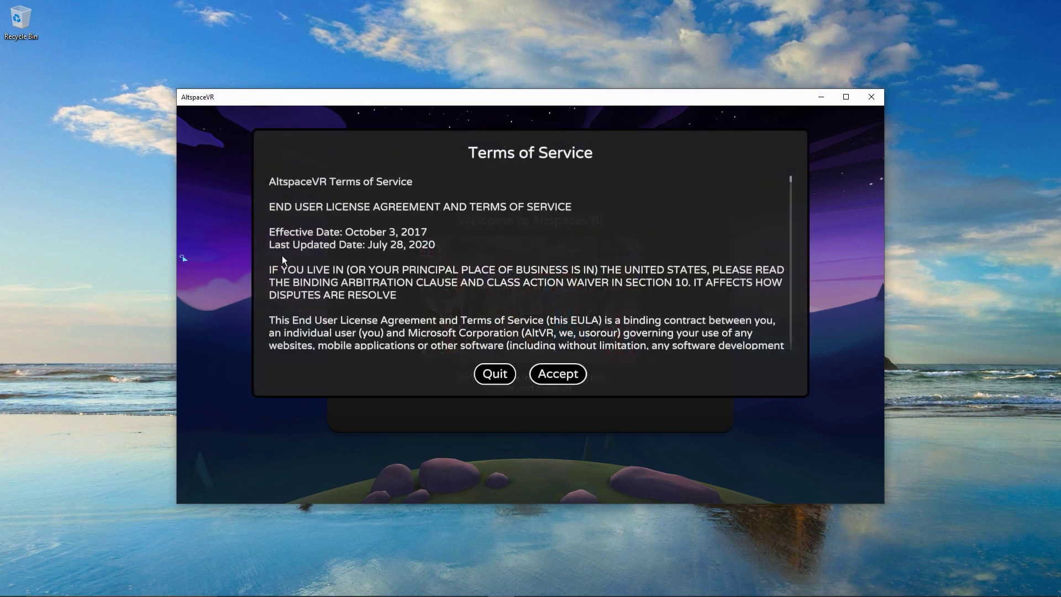
# - Accept the Terms of Service and allow optional diagnostic data
pyautogui.click(559, 378)
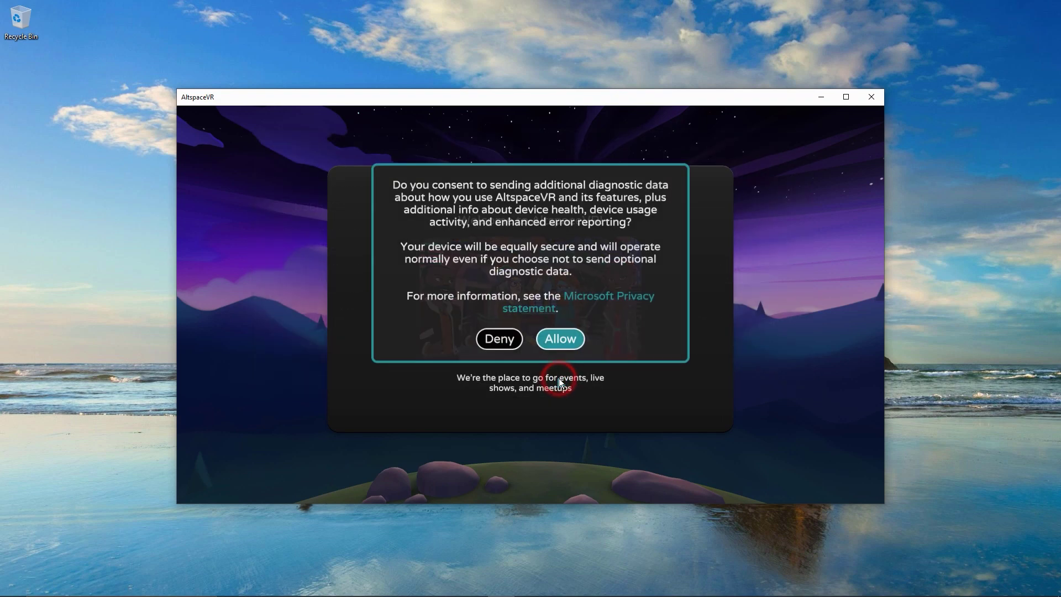
pyautogui.click(560, 338)
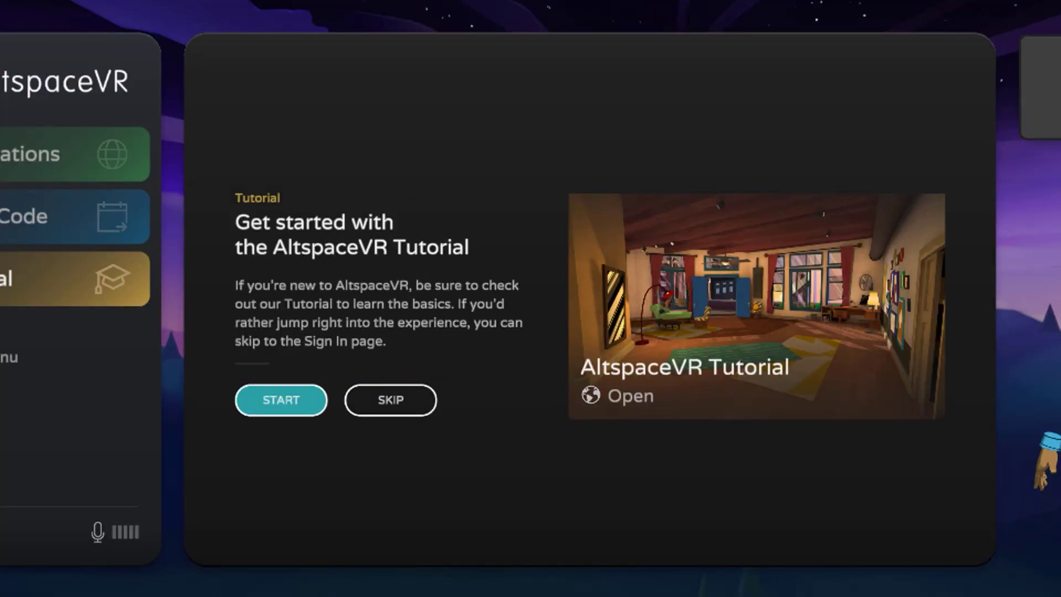
# - Skip the tutorial and open the AltspaceVR account sign-up form
pyautogui.click(76, 324)
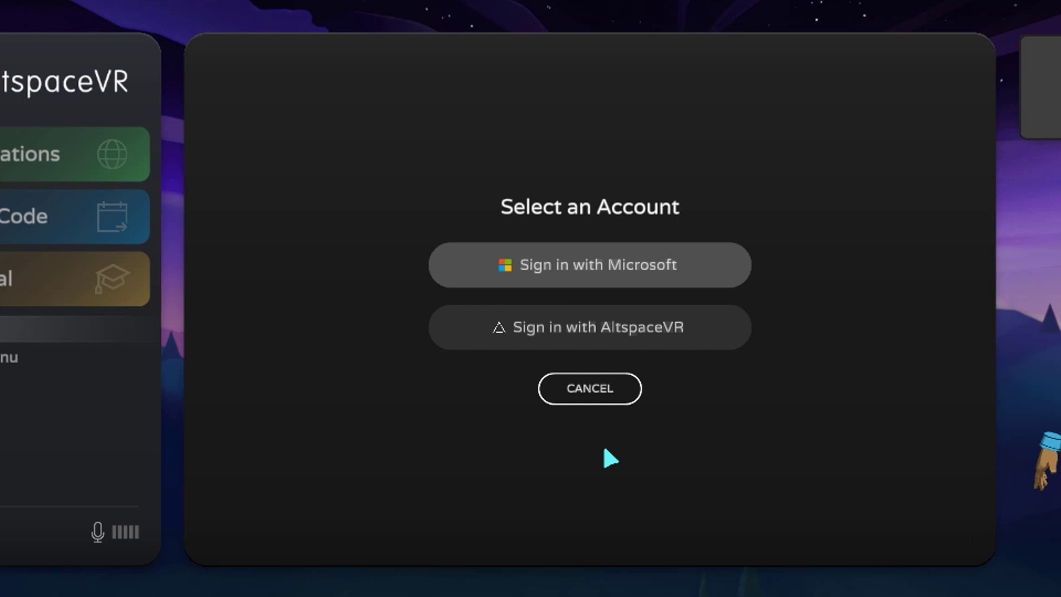
pyautogui.click(600, 326)
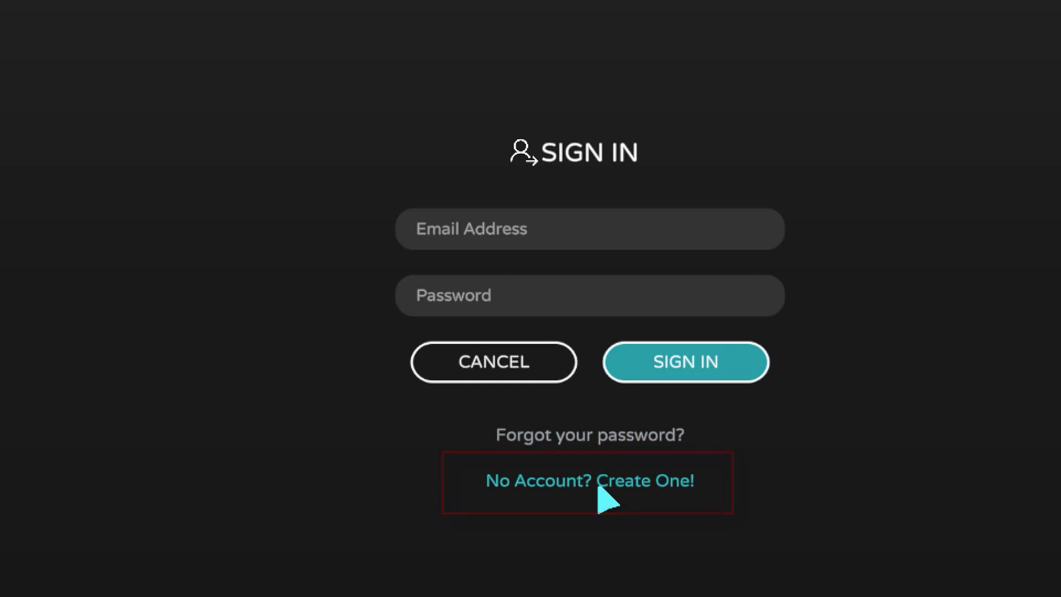
pyautogui.click(607, 500)
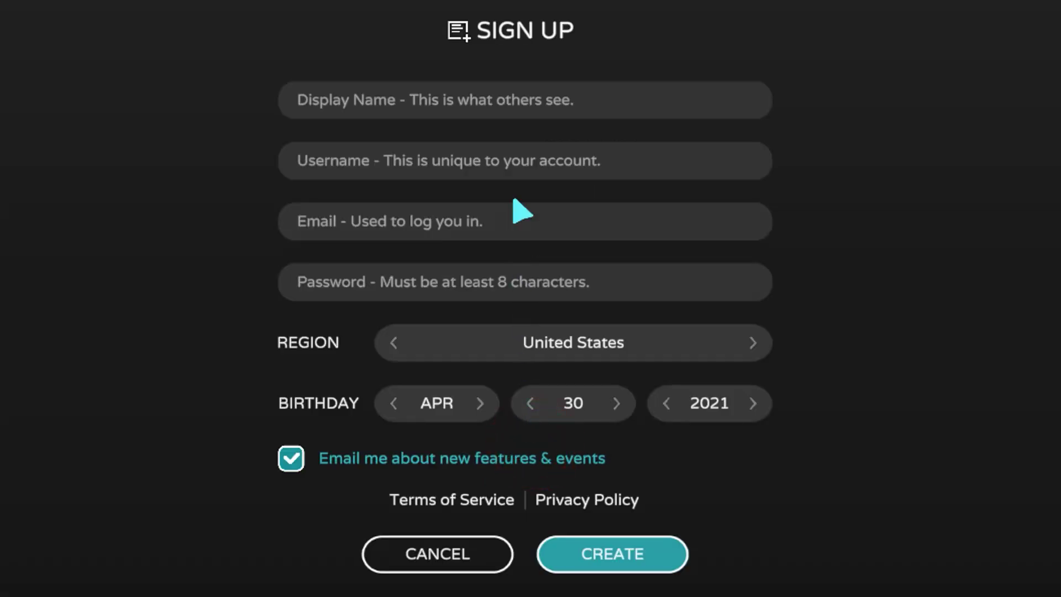
# - Fill in the display name, username, e-mail address and password for the new account
pyautogui.click(504, 104)
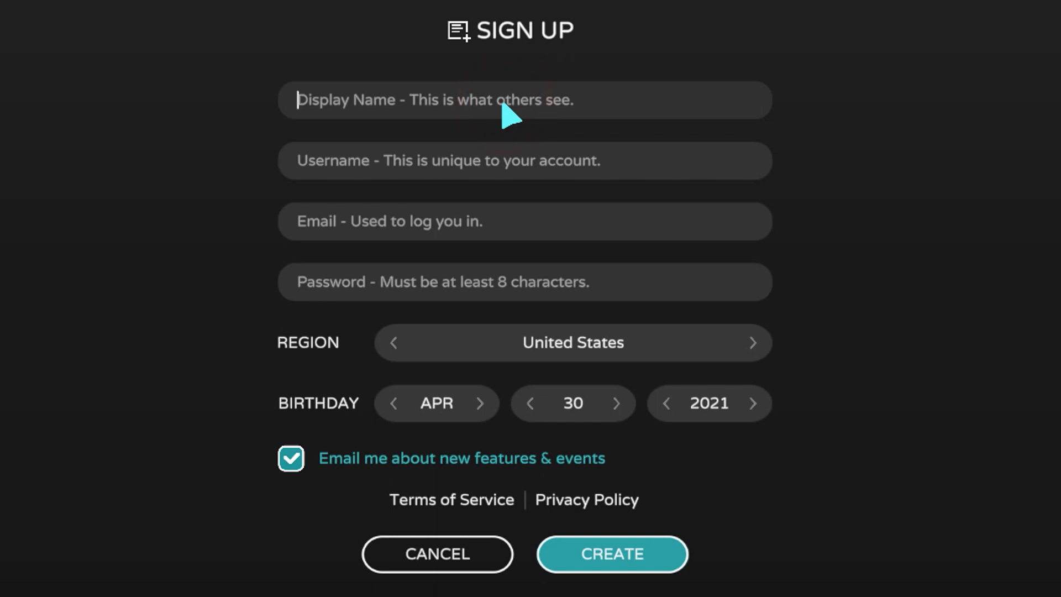
pyautogui.press('Tab')
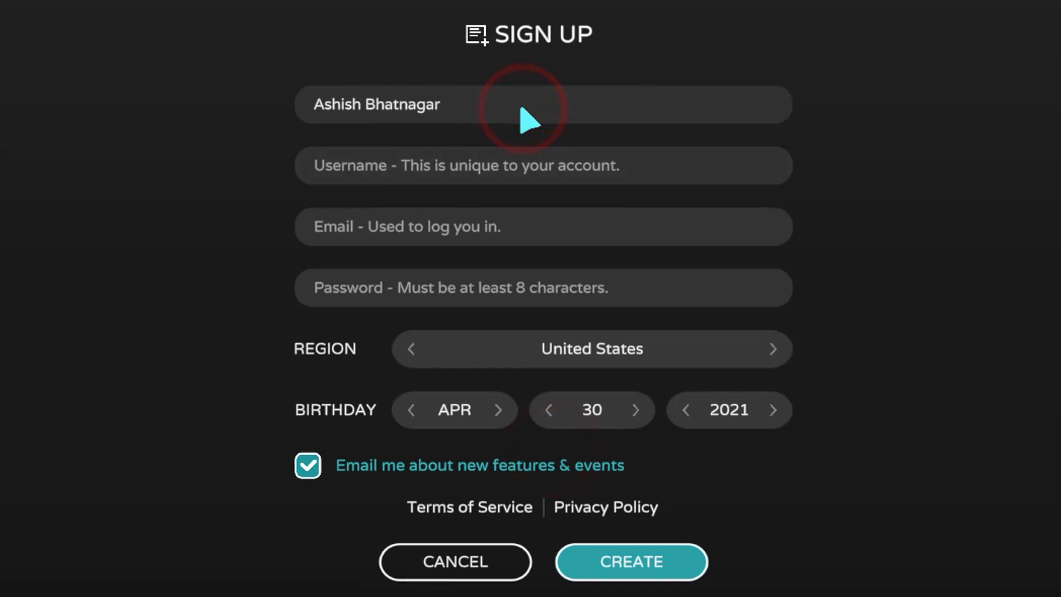
pyautogui.press('Tab')
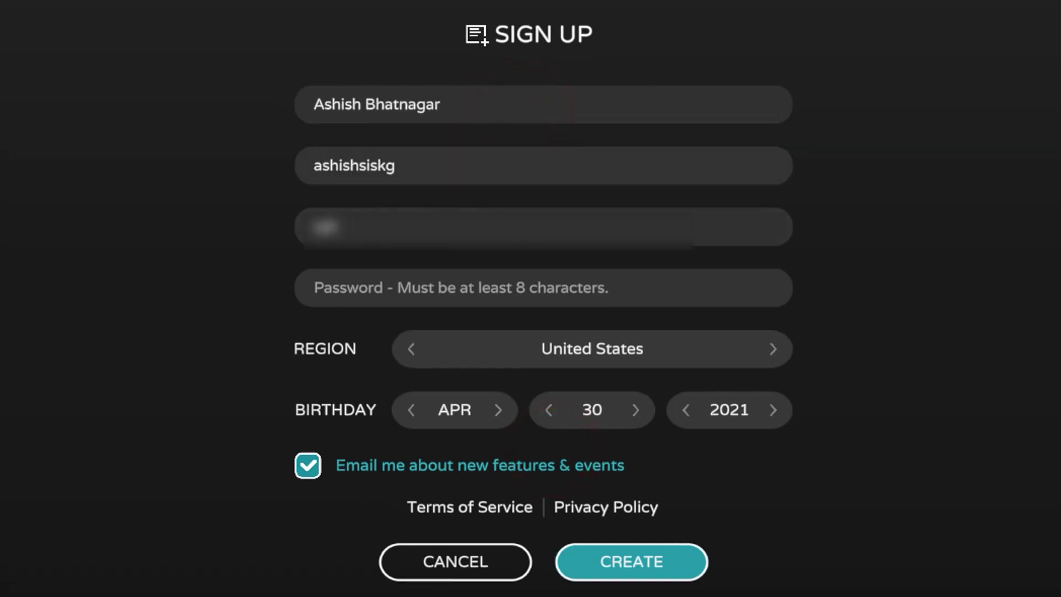
pyautogui.press('Tab')
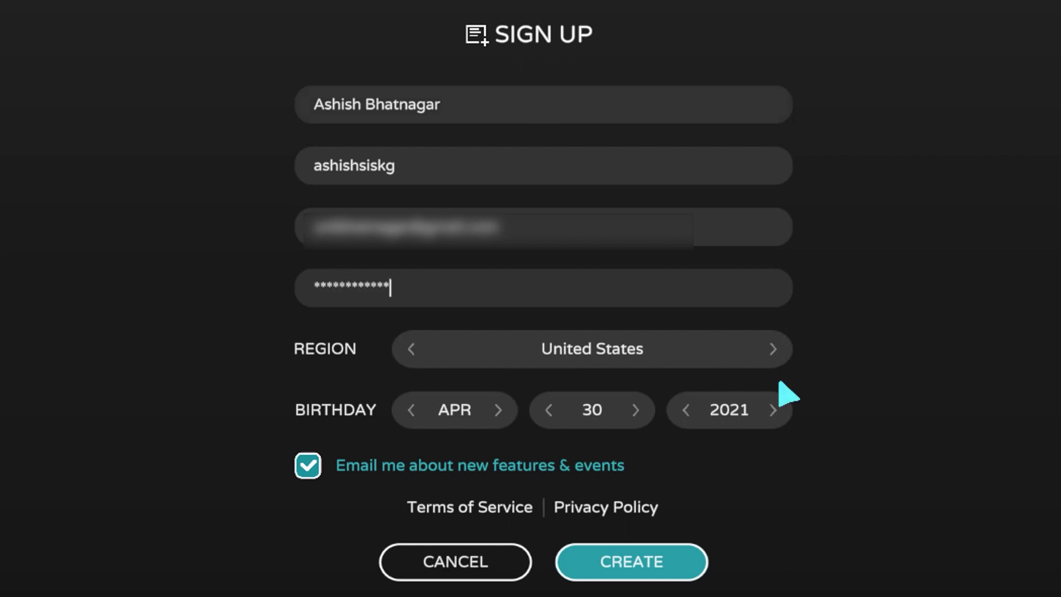
# - Set the region to Indonesia and birth year to 1979, then create the account
pyautogui.click(773, 349)
pyautogui.click(772, 349)
pyautogui.click(772, 349)
pyautogui.click(772, 349)
pyautogui.click(772, 349)
pyautogui.click(773, 350)
pyautogui.click(773, 349)
pyautogui.click(773, 349)
pyautogui.click(773, 349)
pyautogui.click(772, 349)
pyautogui.click(773, 349)
pyautogui.click(772, 349)
pyautogui.click(772, 350)
pyautogui.click(773, 350)
pyautogui.click(772, 350)
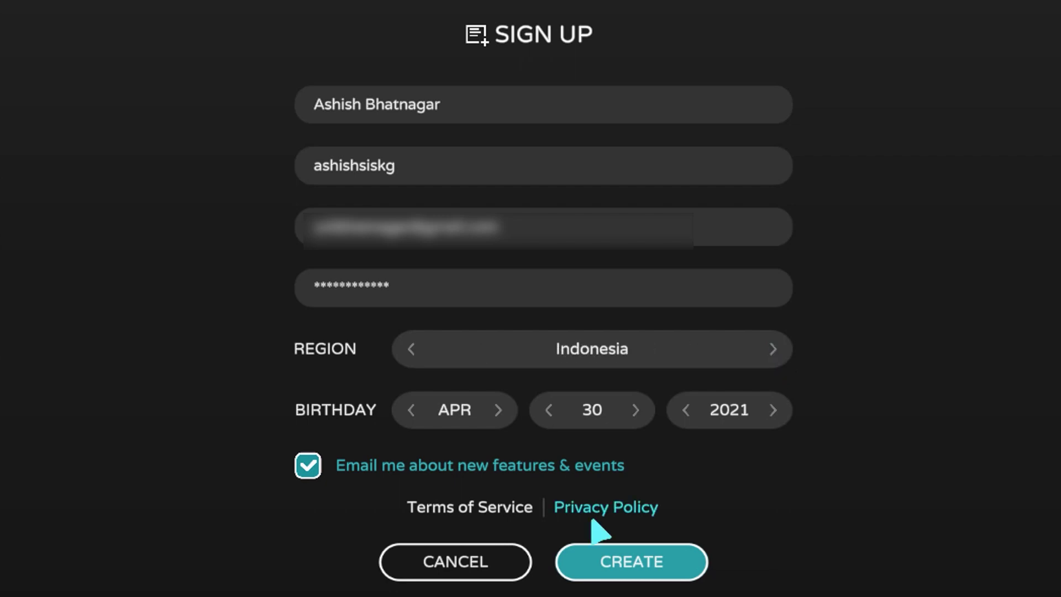
pyautogui.click(685, 410)
pyautogui.moveTo(685, 410); pyautogui.dragTo(685, 410)
pyautogui.click(641, 566)
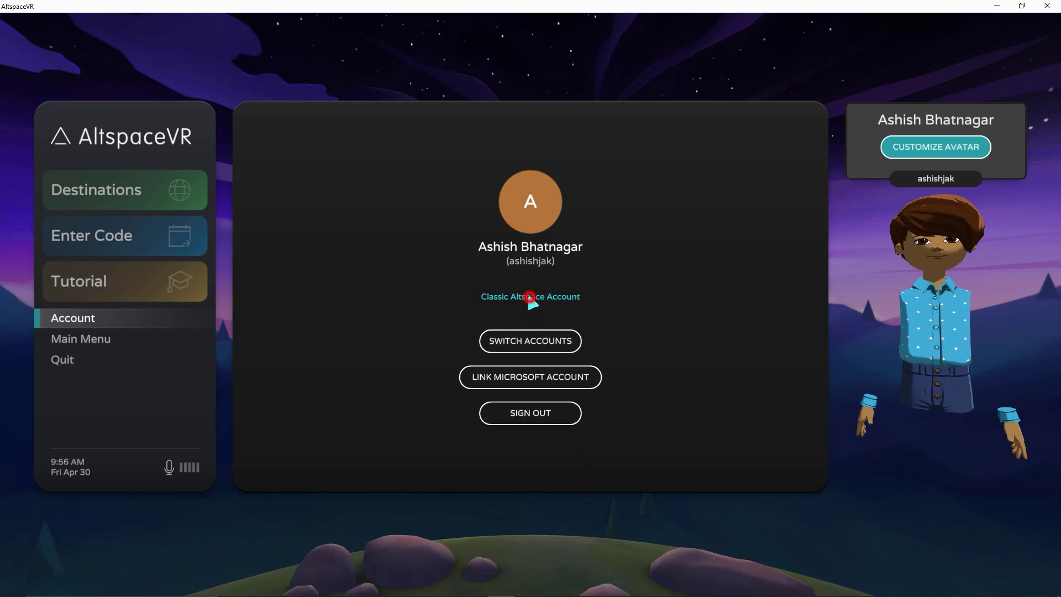
# - From the Main Menu's Tutorial destinations, enter the AltspaceVR Tutorial world
pyautogui.click(80, 339)
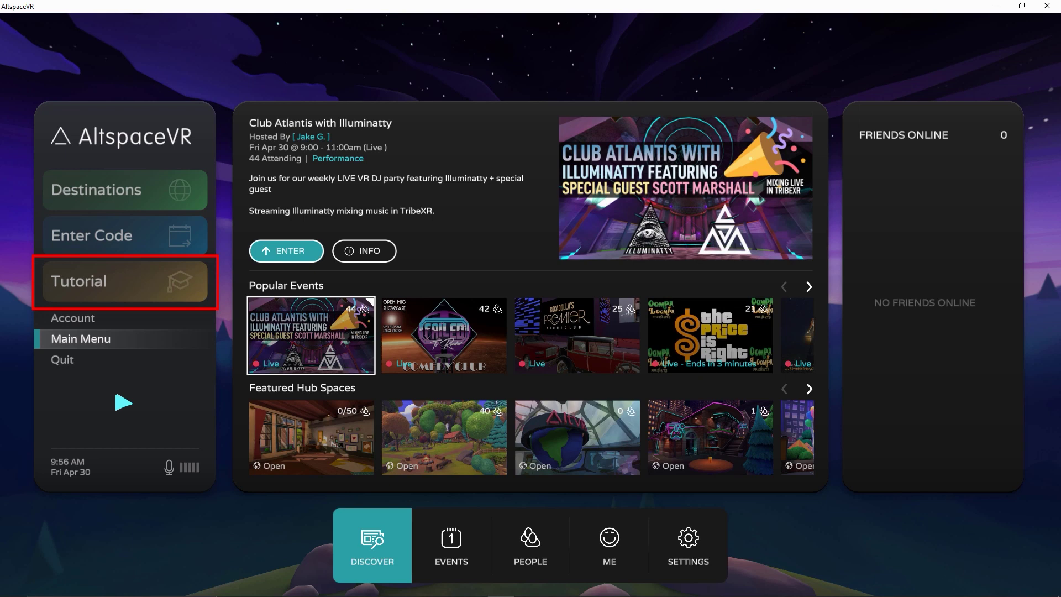
pyautogui.click(106, 286)
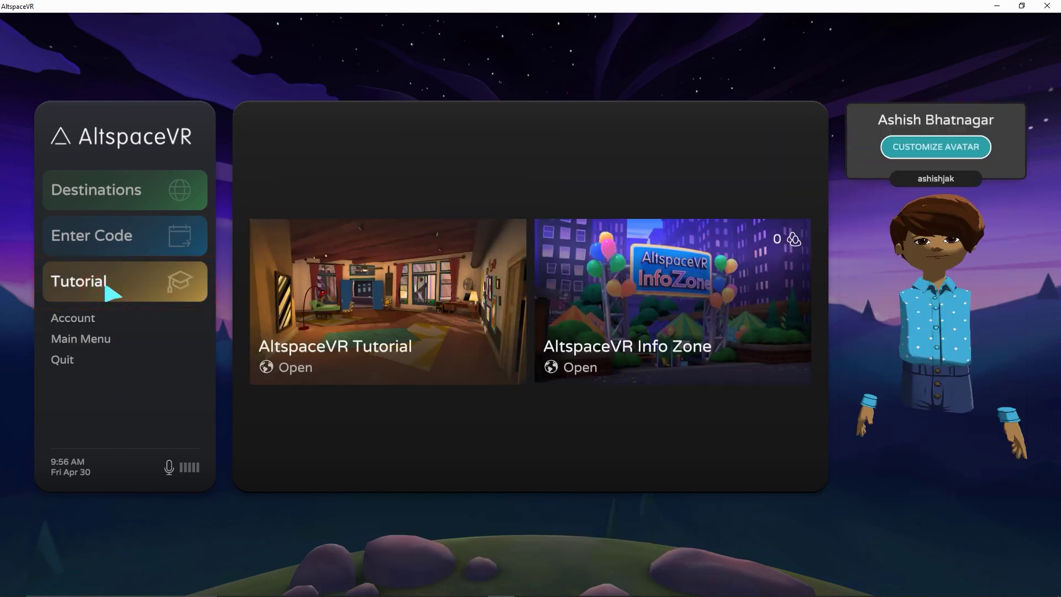
pyautogui.moveTo(279, 301)
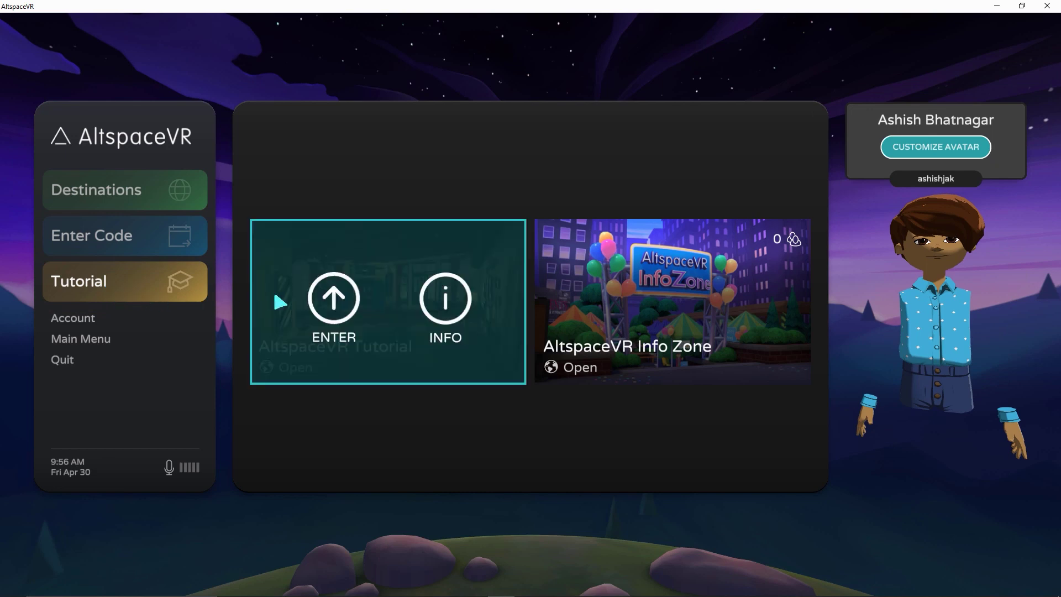
pyautogui.click(333, 310)
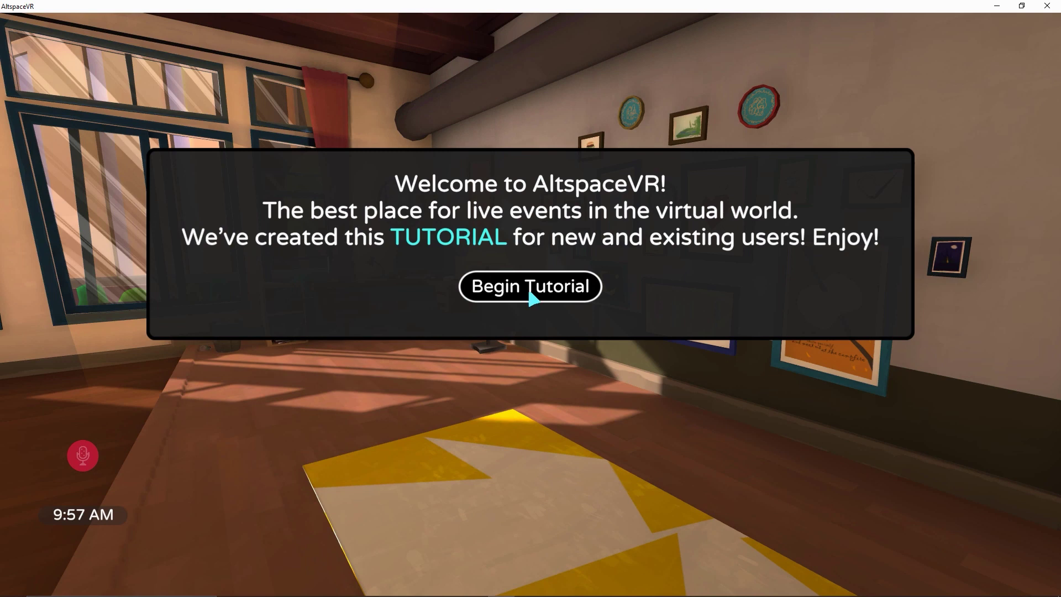
# - Begin the tutorial and give the avatar a lighter skin tone and the third body shape
pyautogui.click(530, 288)
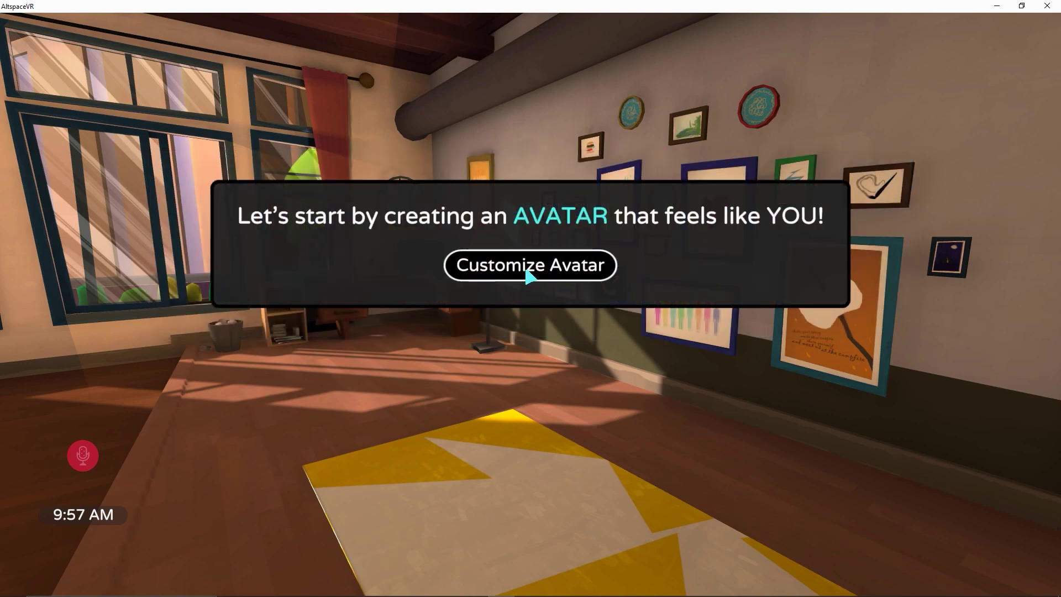
pyautogui.click(527, 270)
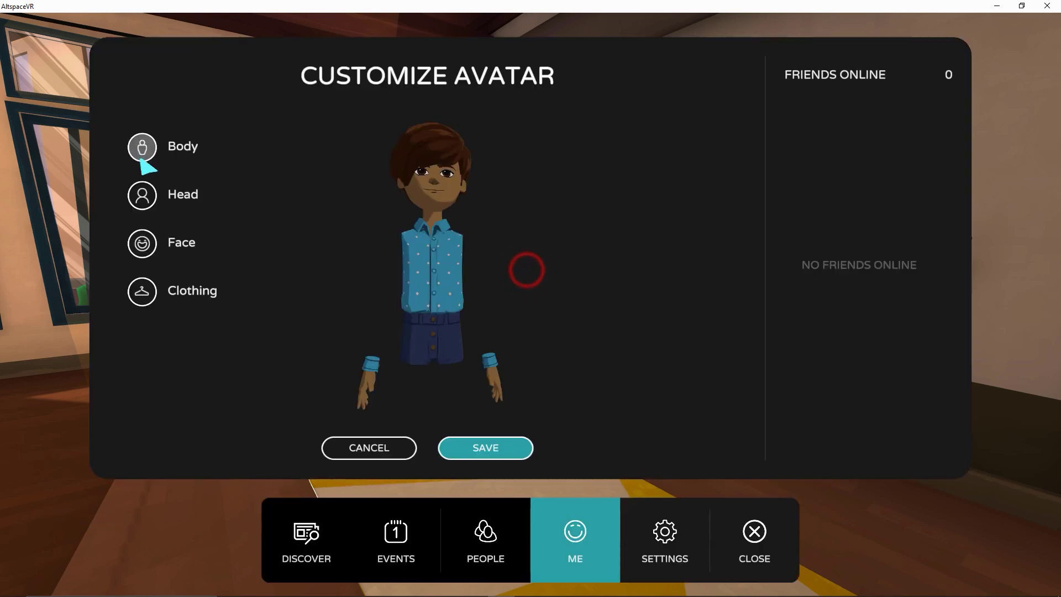
pyautogui.click(143, 146)
pyautogui.click(168, 194)
pyautogui.click(636, 316)
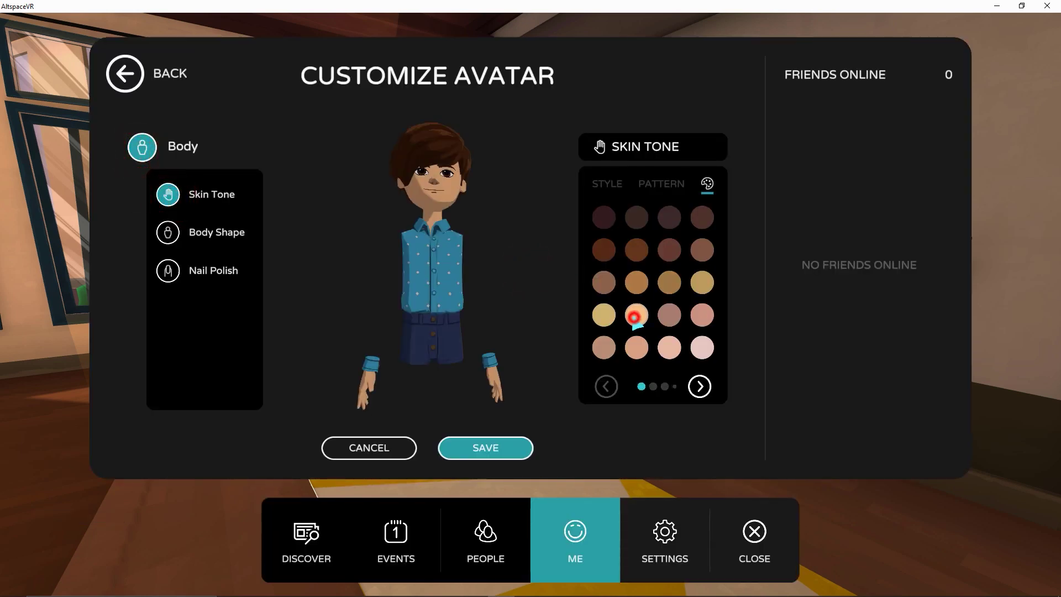
pyautogui.click(226, 232)
pyautogui.click(695, 224)
# - Change the avatar's hairstyle and hair dye colour, save it, and walk into the loft
pyautogui.click(126, 83)
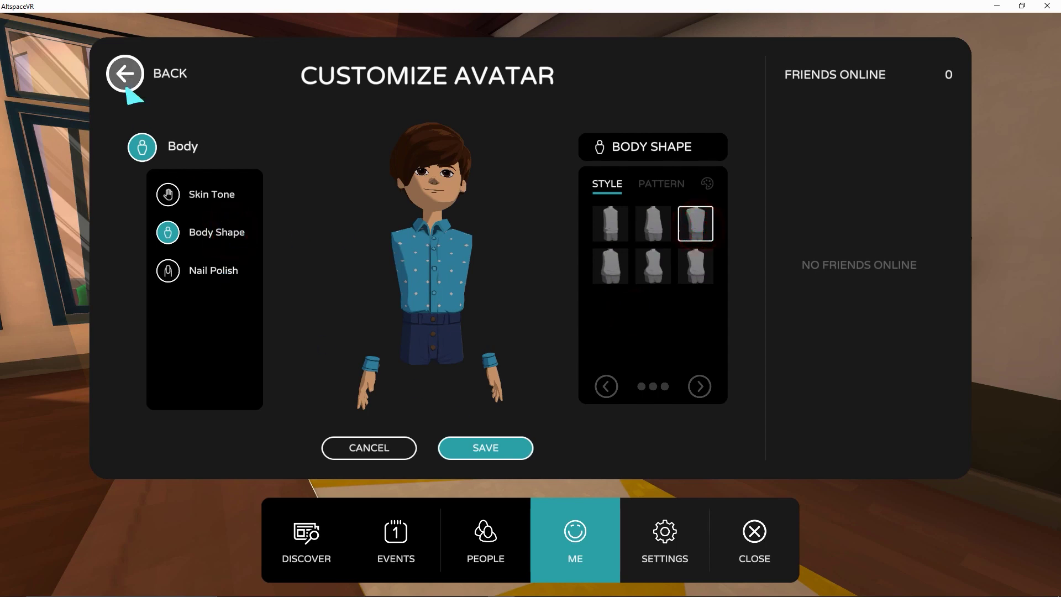
pyautogui.click(172, 232)
pyautogui.click(173, 196)
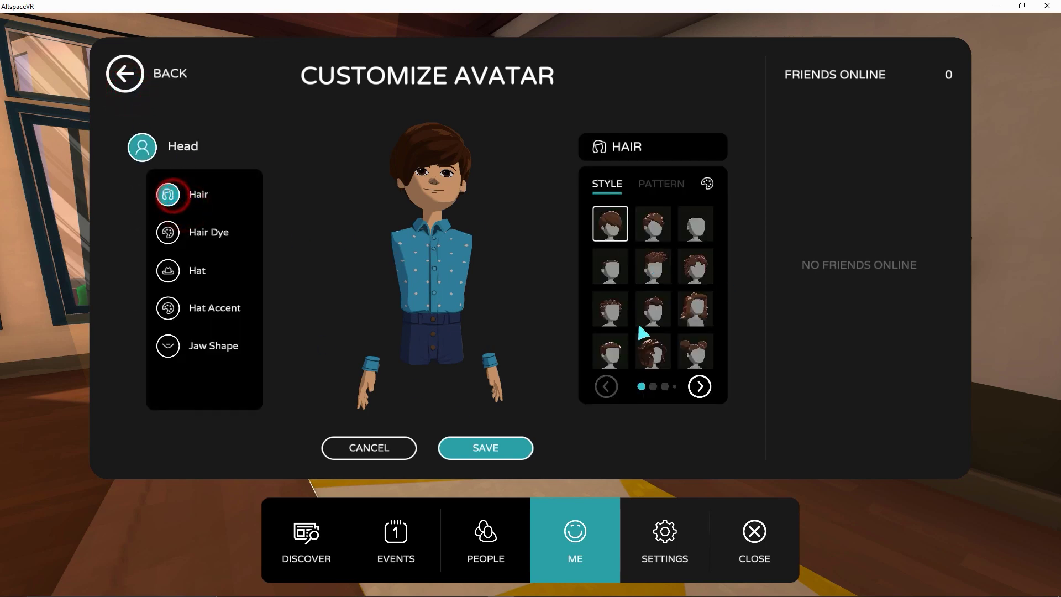
pyautogui.click(610, 351)
pyautogui.click(698, 388)
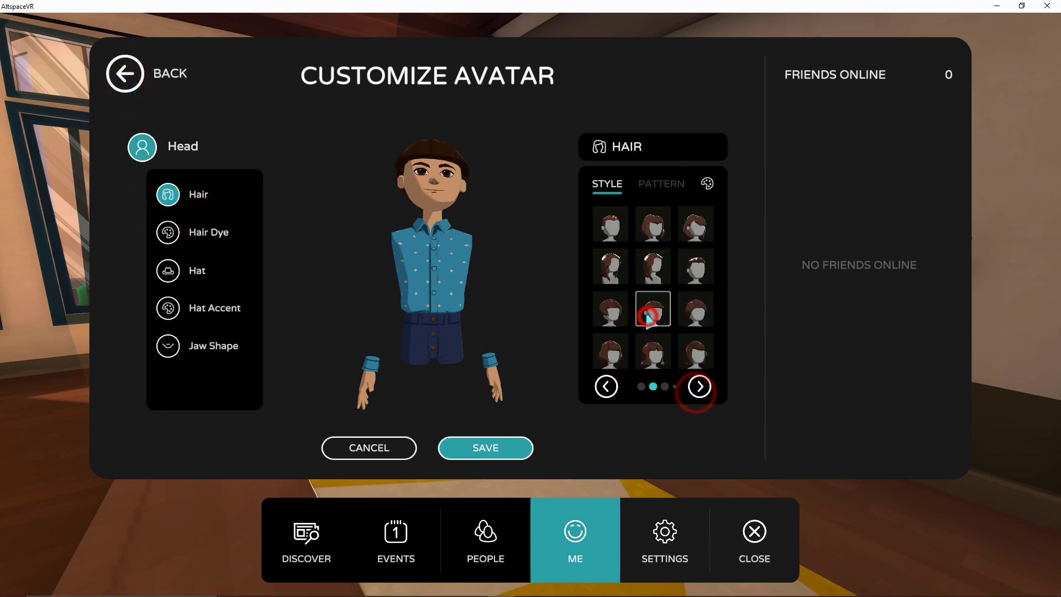
pyautogui.click(217, 232)
pyautogui.click(657, 222)
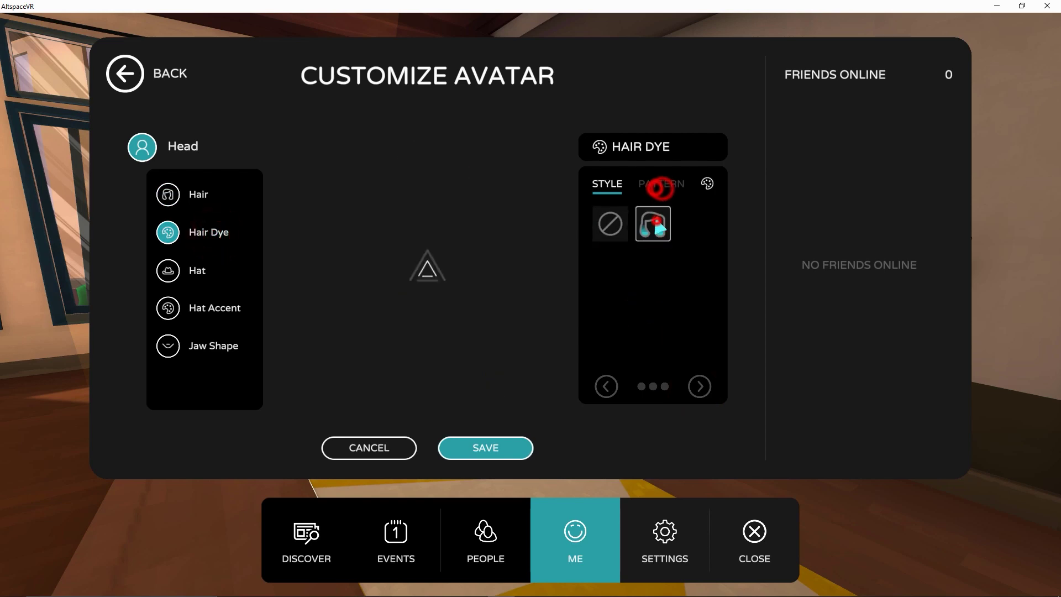
pyautogui.click(707, 184)
pyautogui.click(702, 307)
pyautogui.click(512, 457)
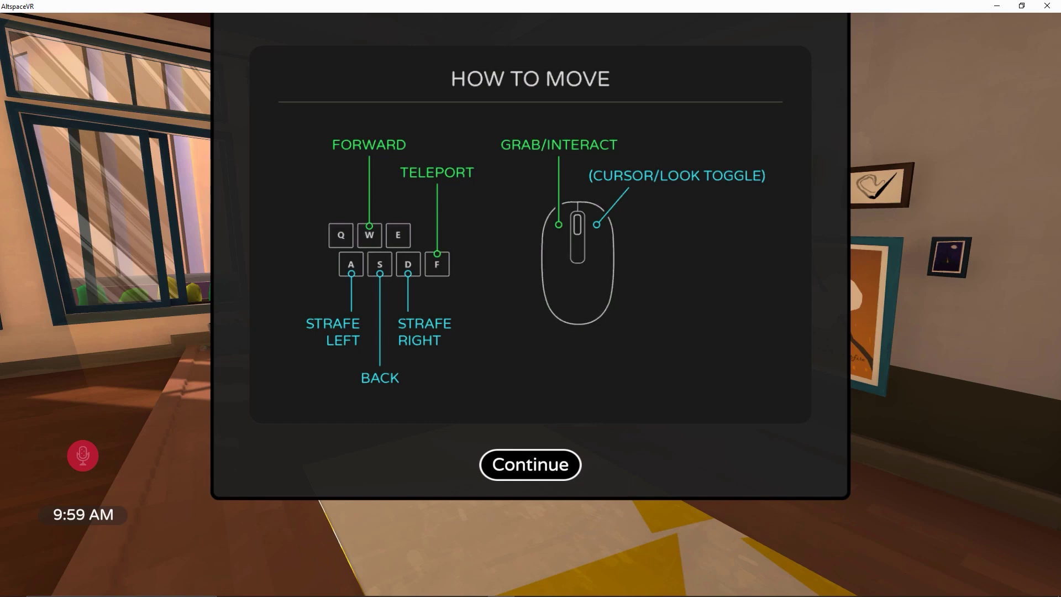
pyautogui.click(536, 470)
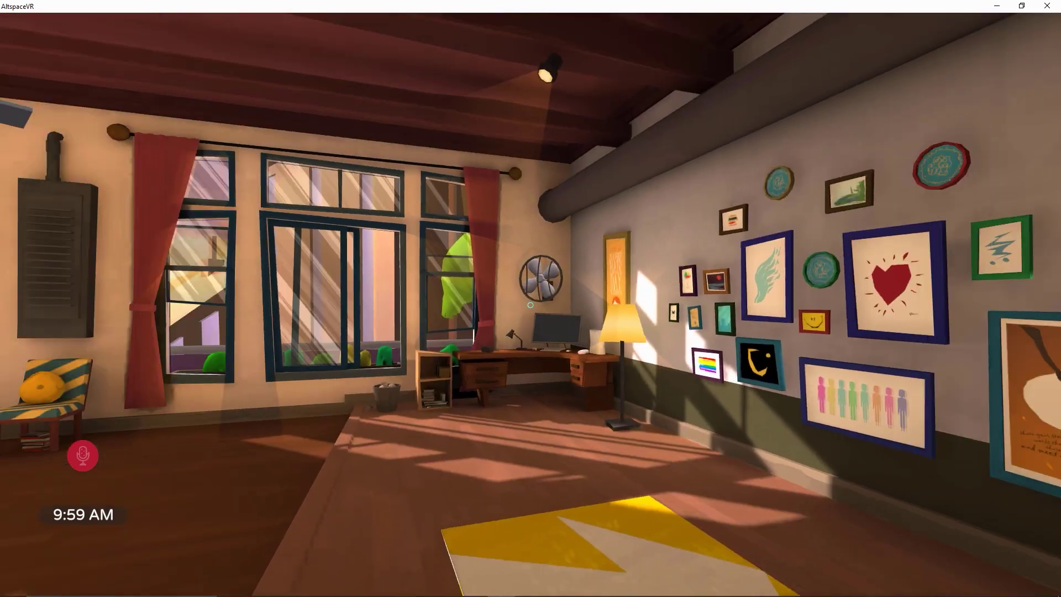
pyautogui.press('s')
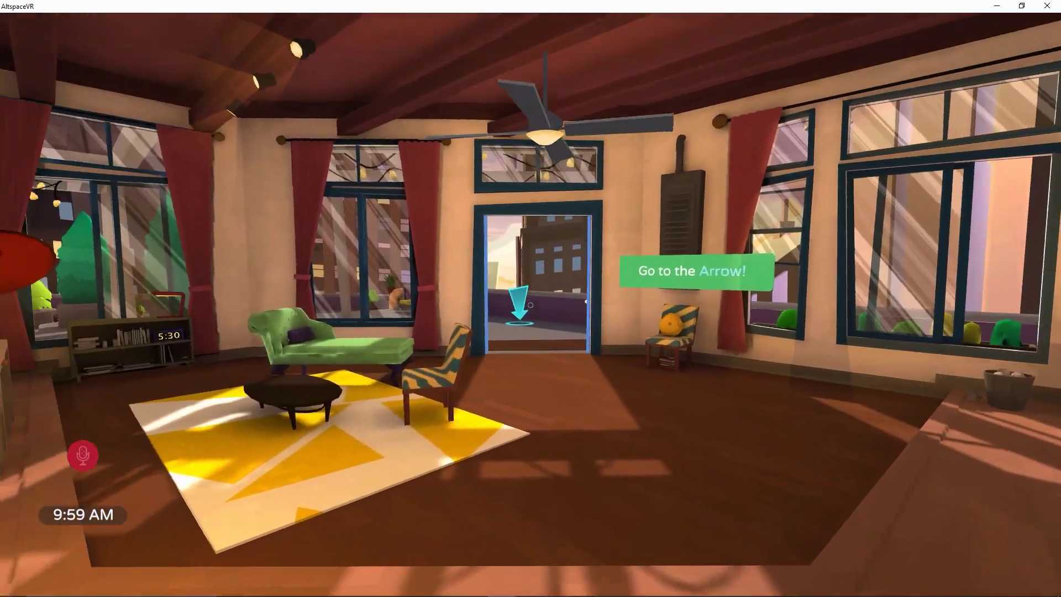